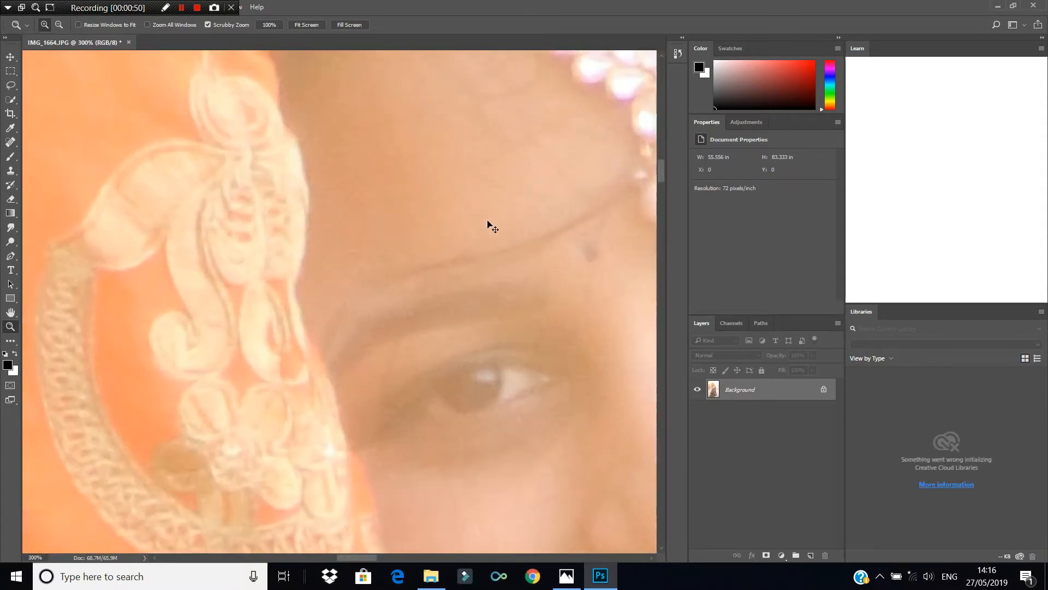
Step: Open the photo in the Camera Raw Filter and set Exposure to -0.45, Highlights to -51 and Shadows to +33
click(492, 254)
right_click(493, 254)
click(511, 262)
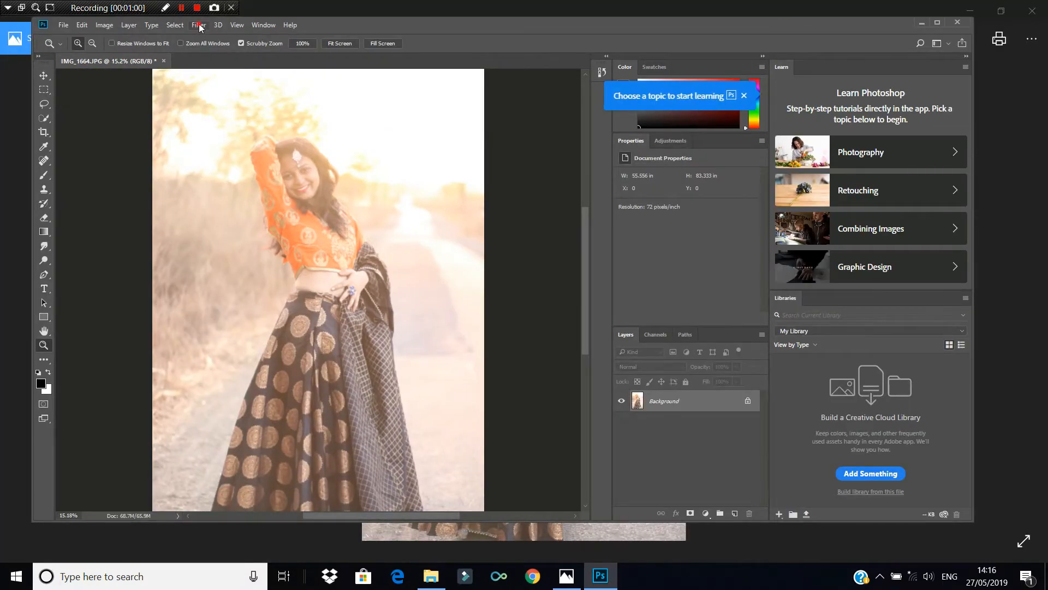
click(199, 24)
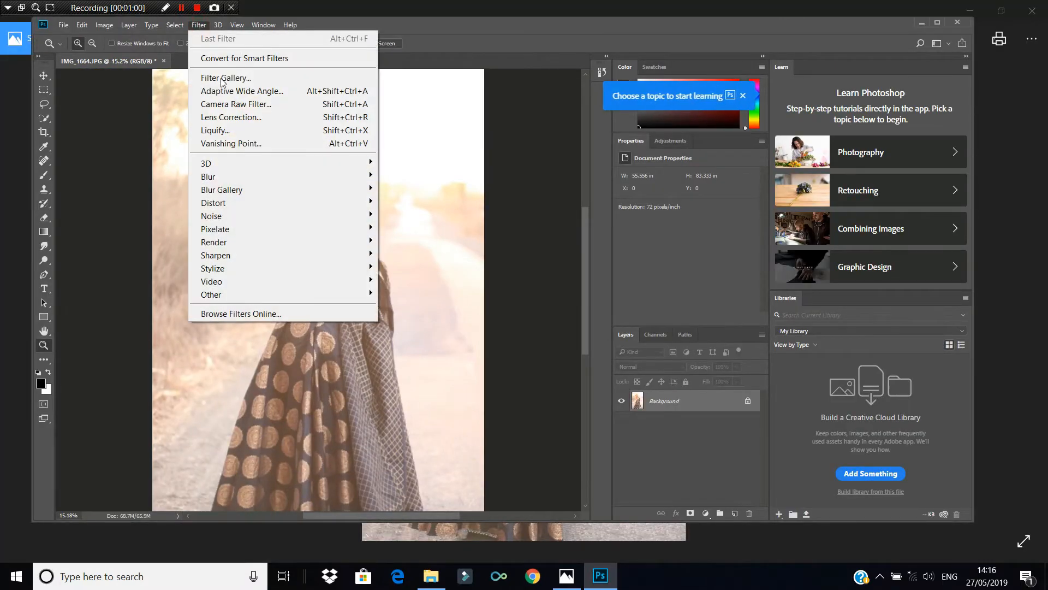
click(240, 105)
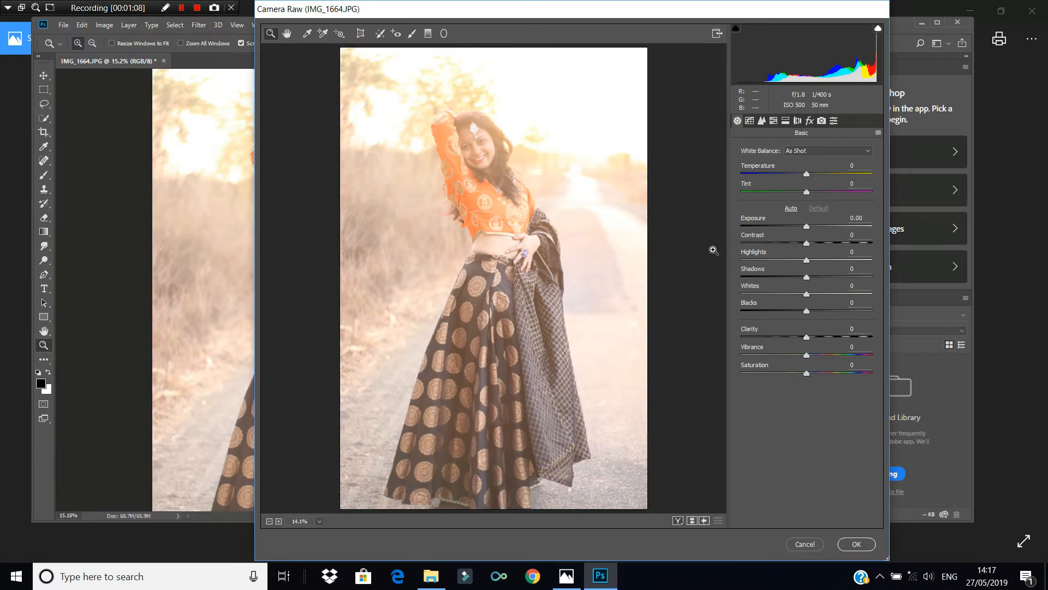
drag(807, 229, 801, 228)
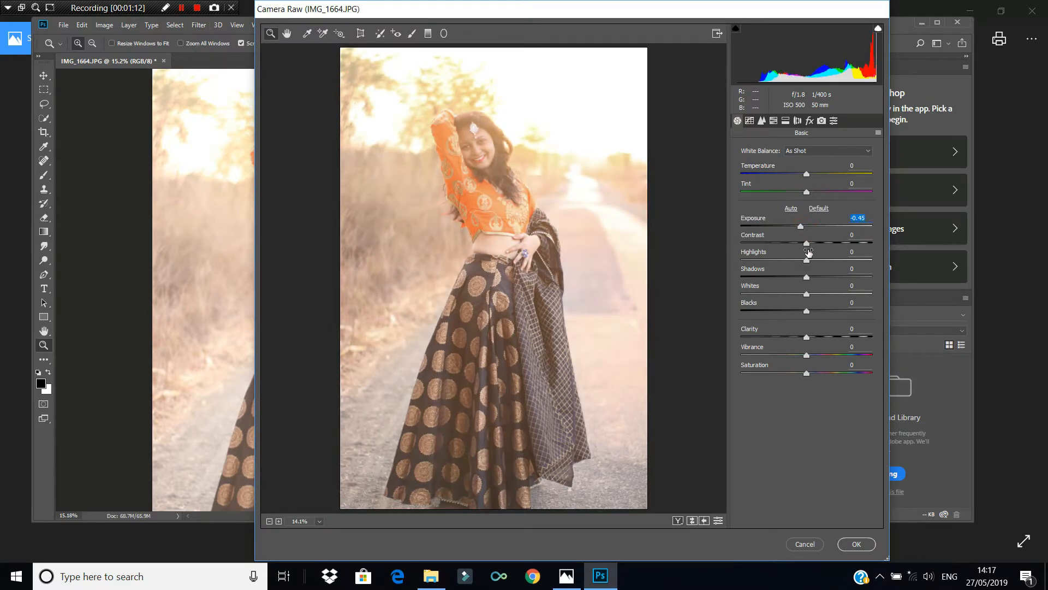
drag(808, 260, 826, 278)
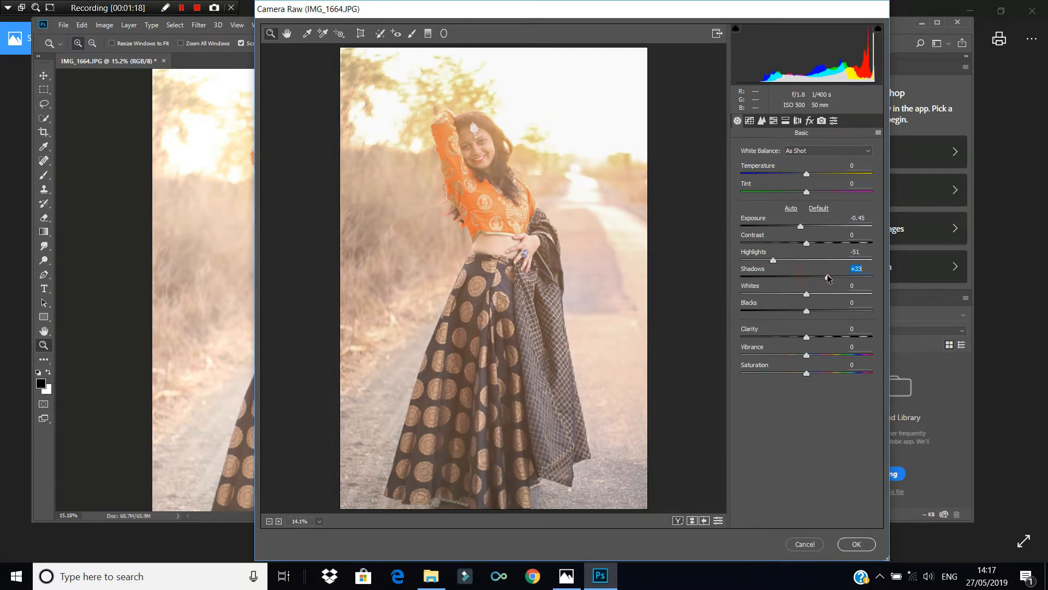
Step: Set Whites to -24, Blacks to -11, Vibrance to +28 and Saturation to +7 in the basic adjustments
mouse_move(807, 294)
mouse_down()
mouse_move(765, 285)
mouse_move(794, 295)
mouse_up()
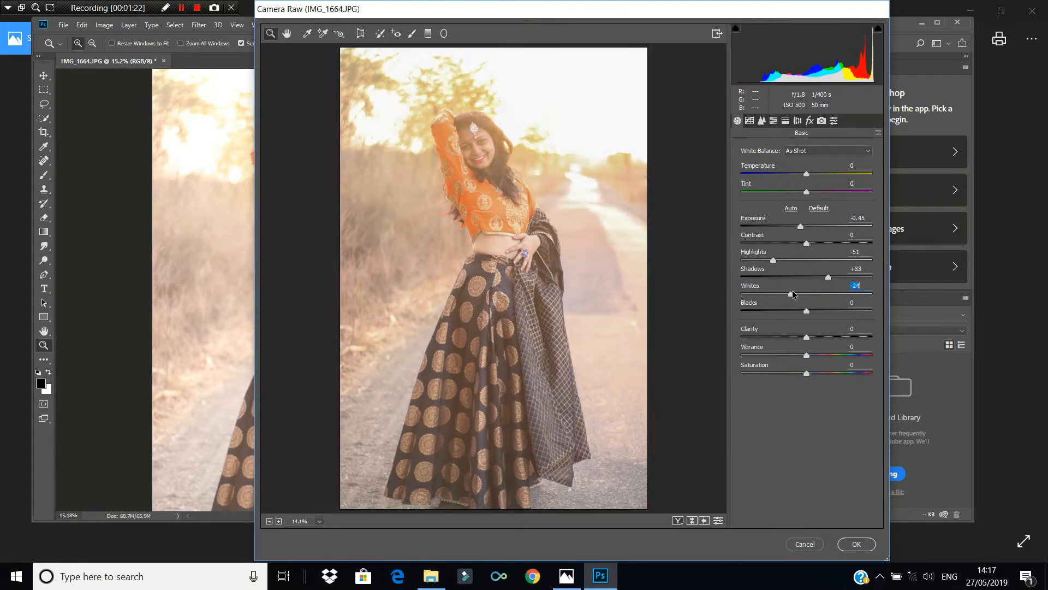
drag(810, 309, 827, 355)
click(812, 373)
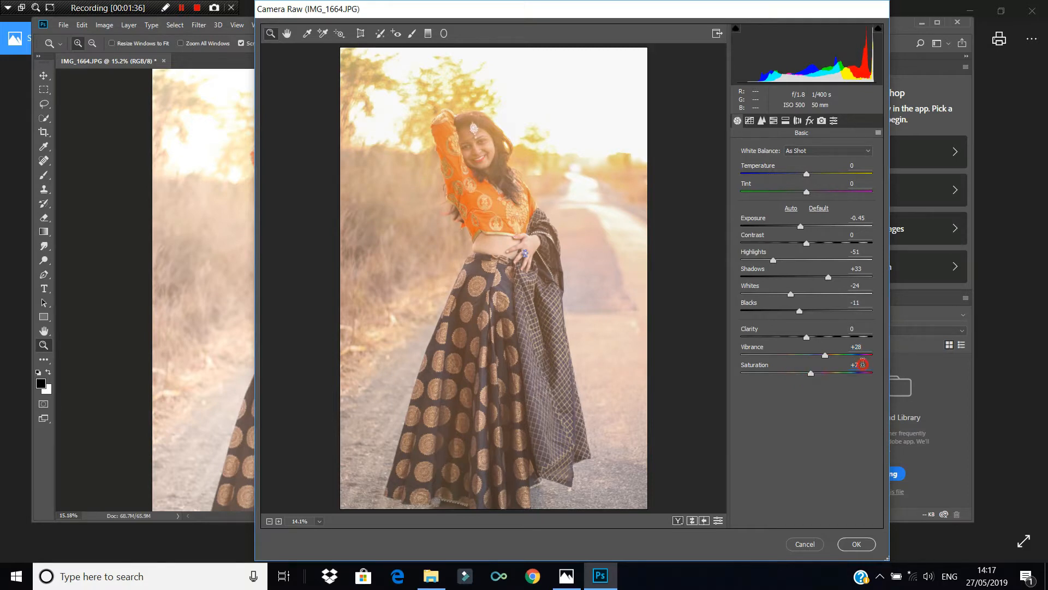
Step: Lower the Oranges saturation to -12 in the HSL adjustments
click(774, 121)
click(783, 169)
drag(807, 224, 799, 224)
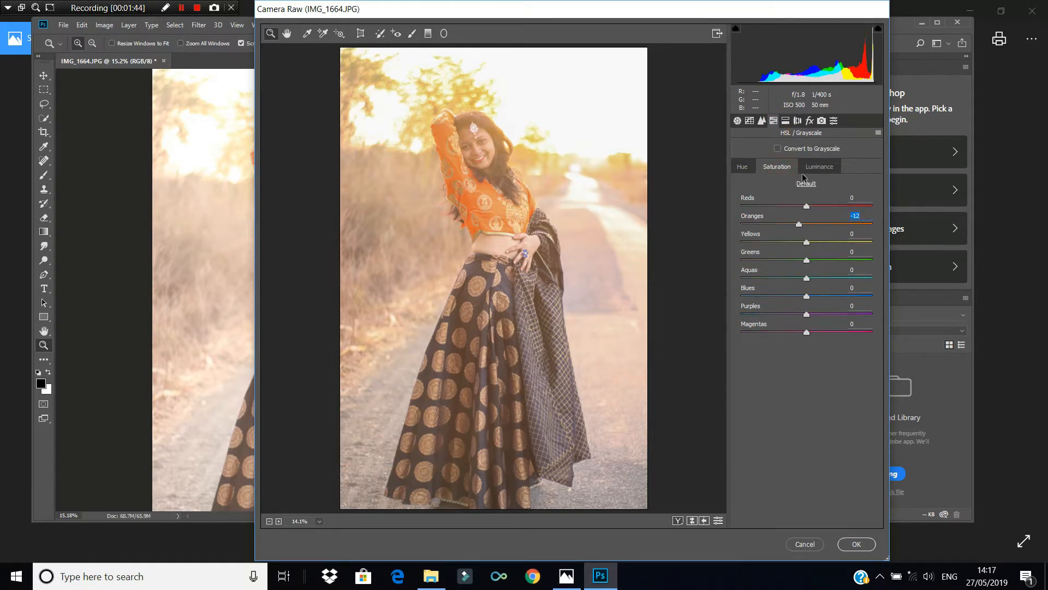
Step: Raise the Oranges luminance to +32 to brighten the skin and apply the Camera Raw adjustments
click(821, 167)
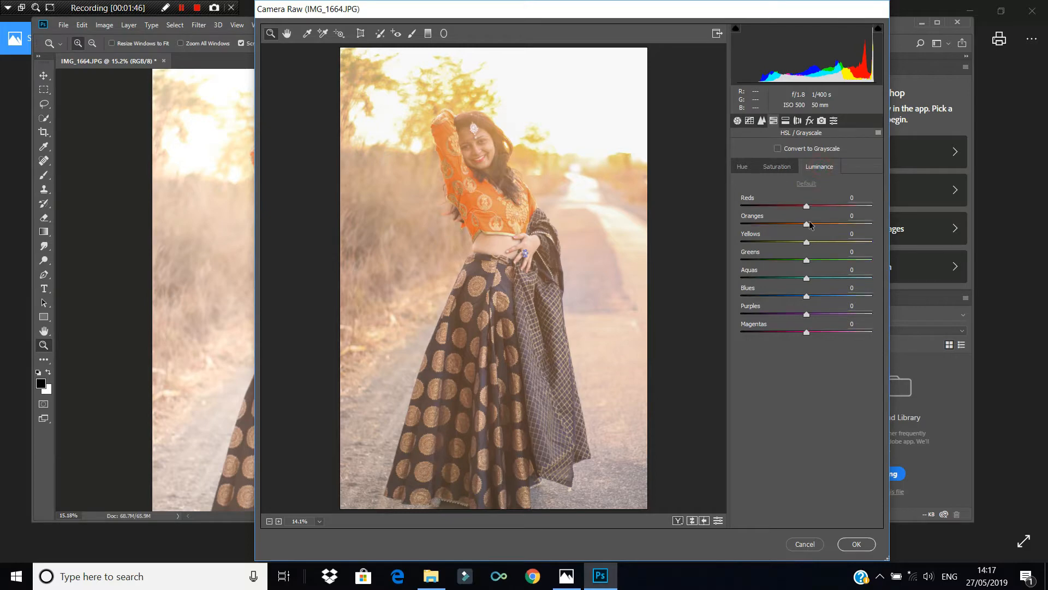
mouse_move(810, 225)
mouse_down()
mouse_move(831, 224)
mouse_move(823, 230)
mouse_up()
click(479, 131)
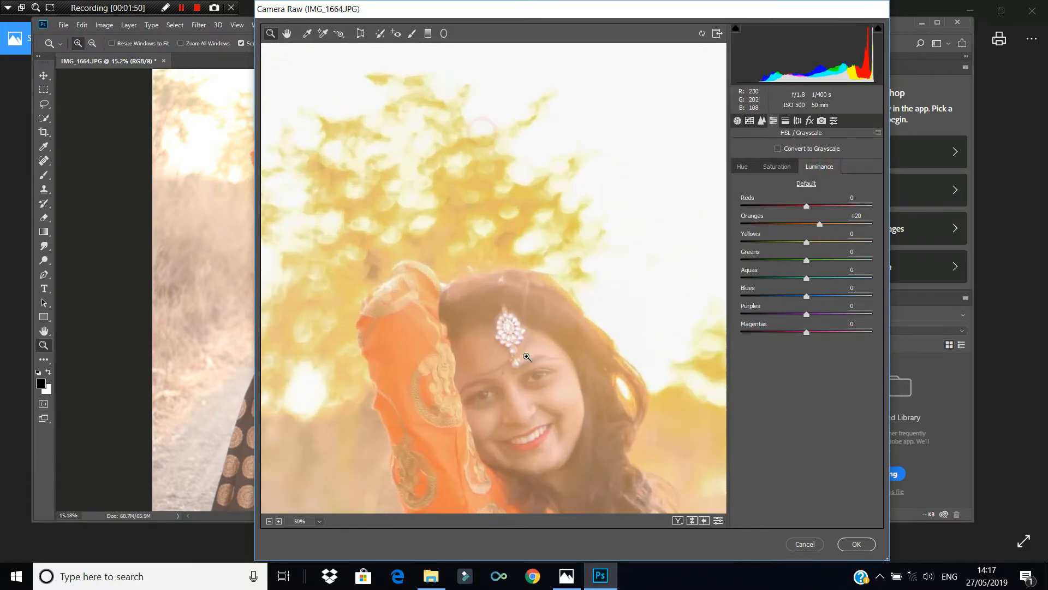
drag(820, 224, 832, 229)
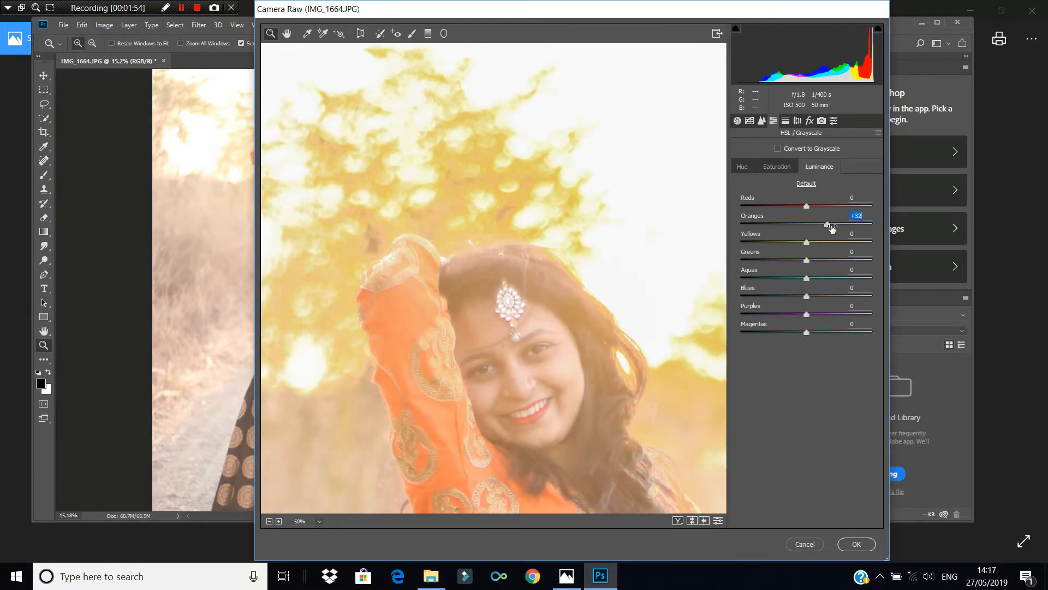
right_click(549, 298)
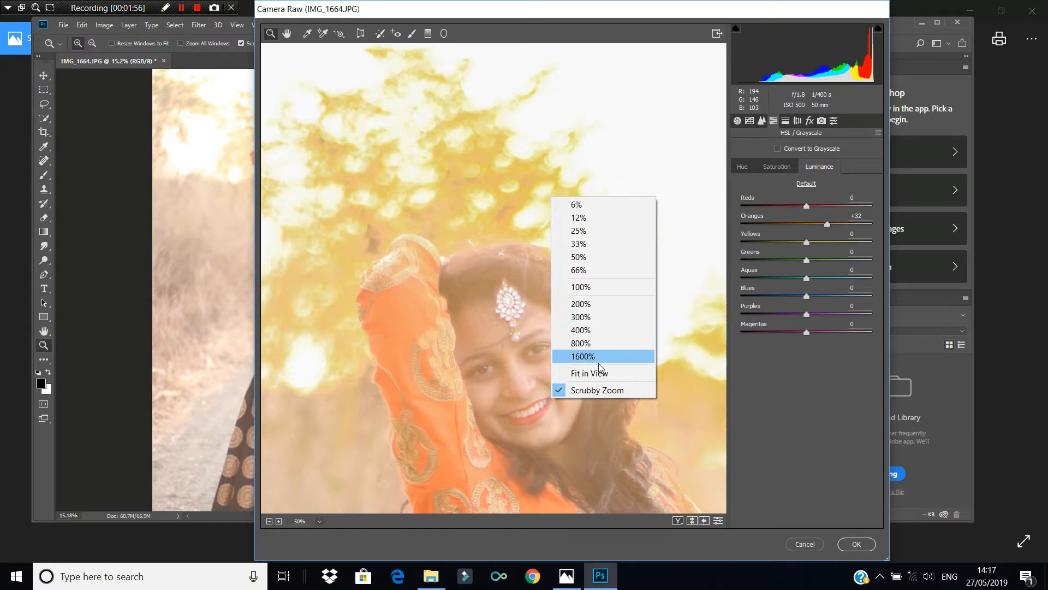
click(580, 369)
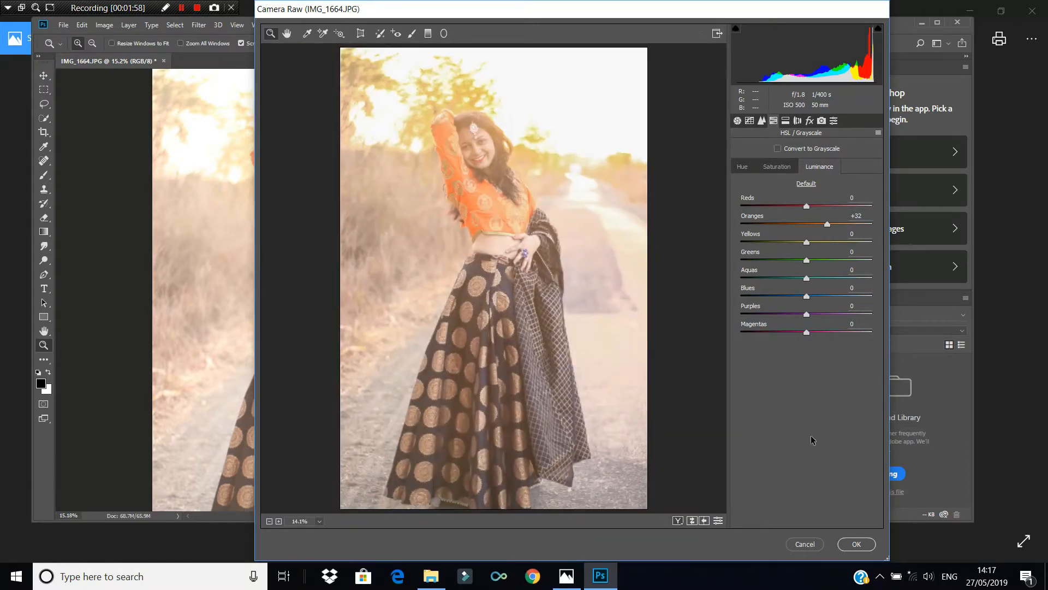
click(853, 545)
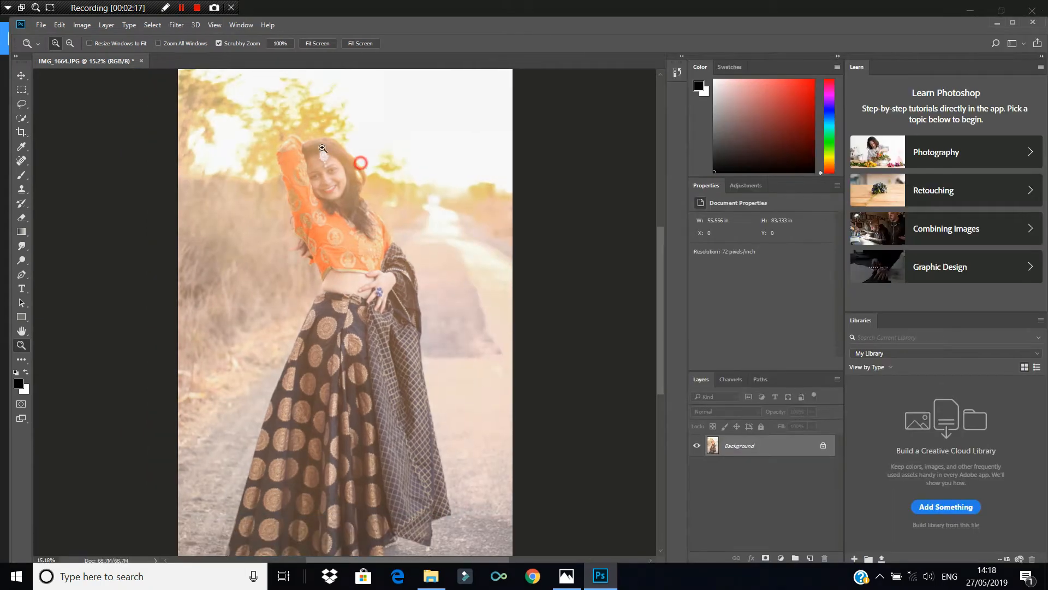
Step: Examine the skin on the woman's face up close, then return to the whole photo
click(403, 143)
click(389, 150)
click(374, 156)
click(358, 159)
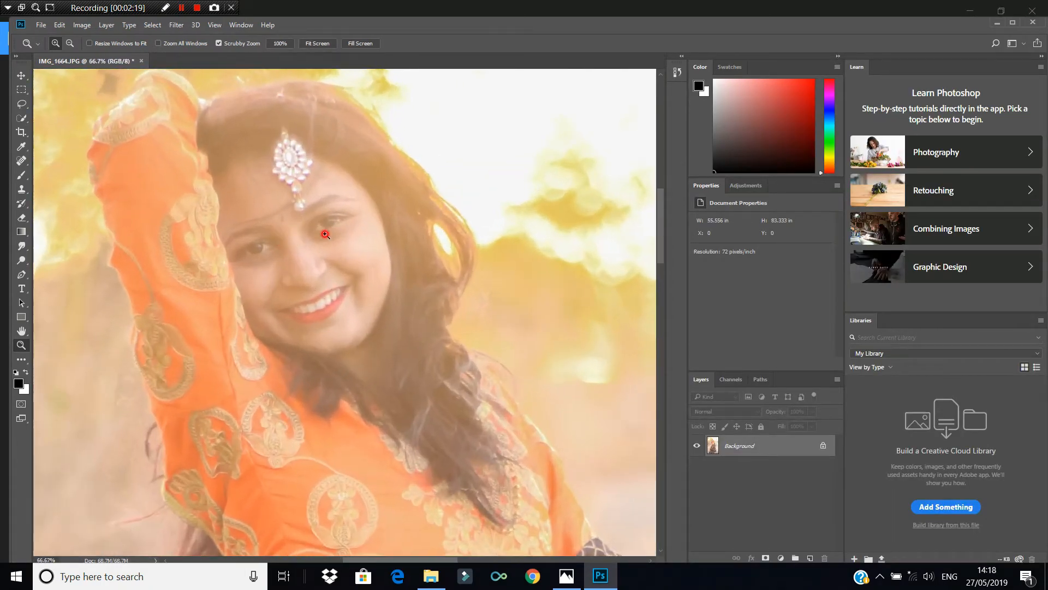
click(342, 162)
click(342, 163)
right_click(266, 299)
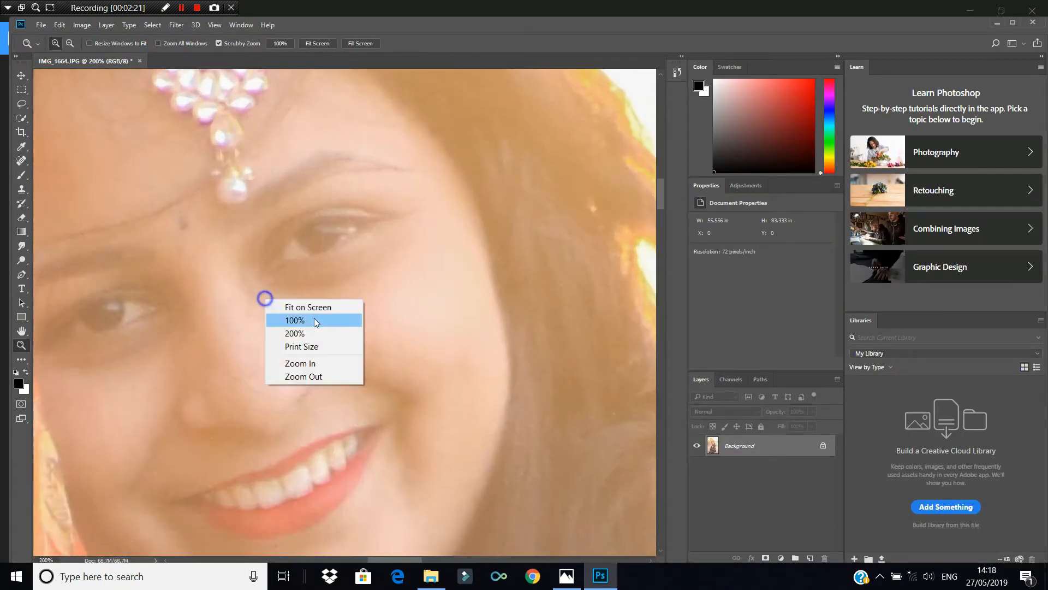
click(327, 305)
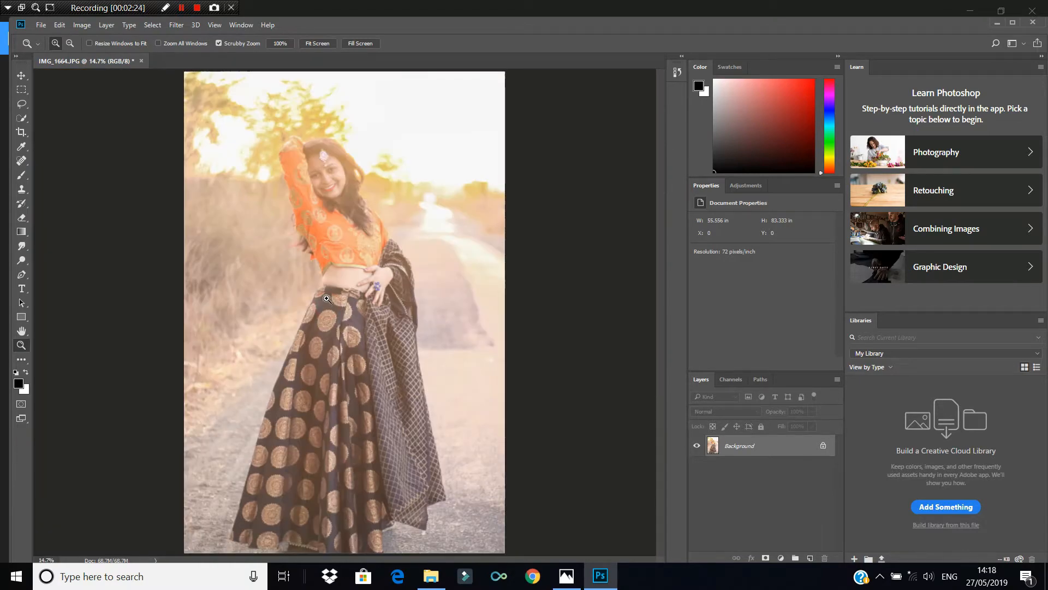
Step: Activate the Smudge tool with its strength at 5%
drag(22, 246, 48, 271)
click(46, 269)
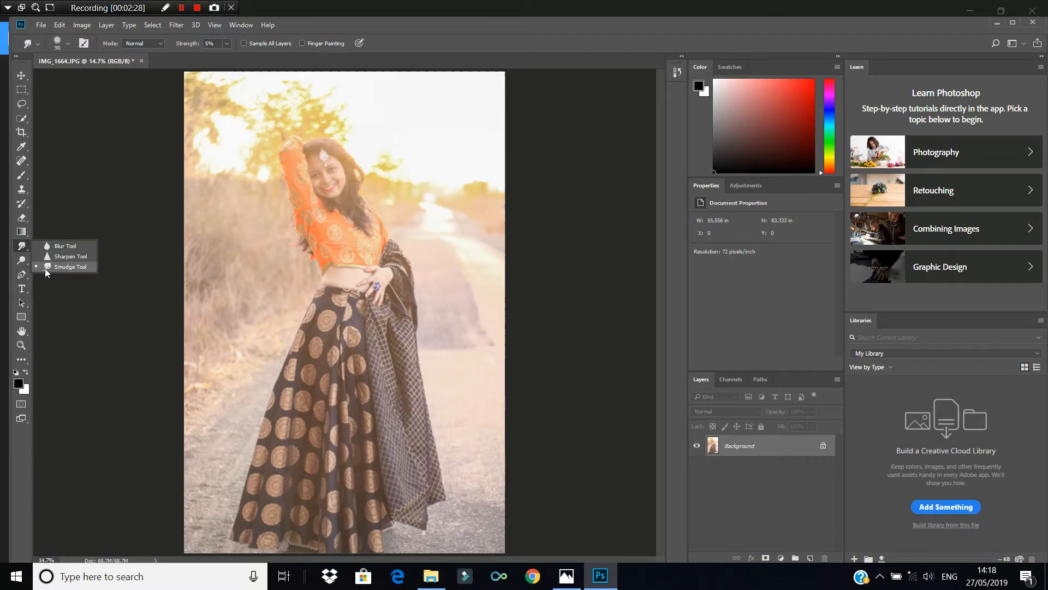
click(70, 270)
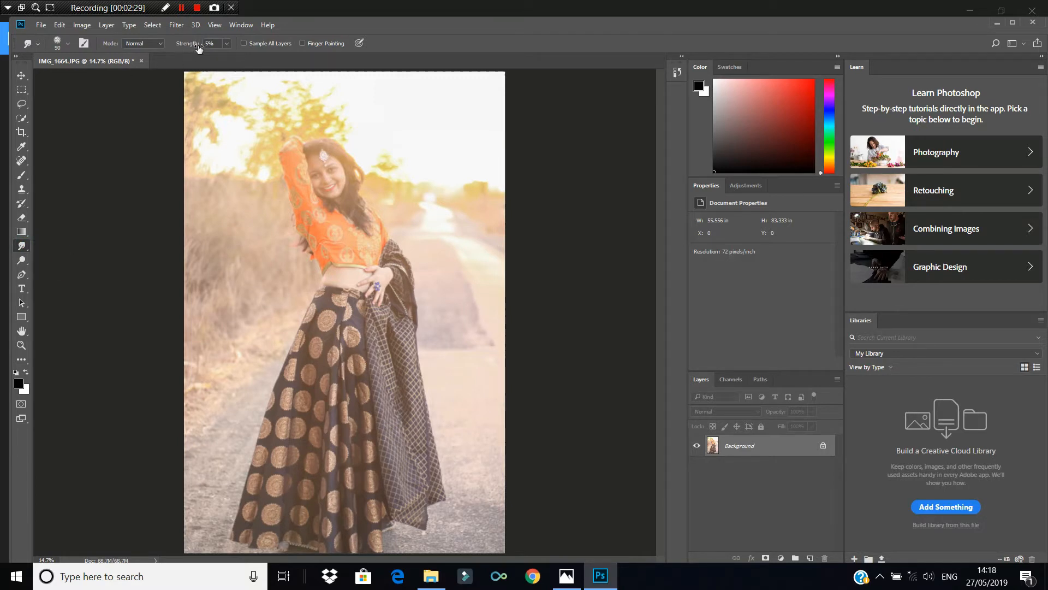
click(226, 43)
click(210, 43)
Step: Reduce the Smudge brush size to 35 and smooth the skin on the forehead and beside the nose
scroll(324, 166, up, 10)
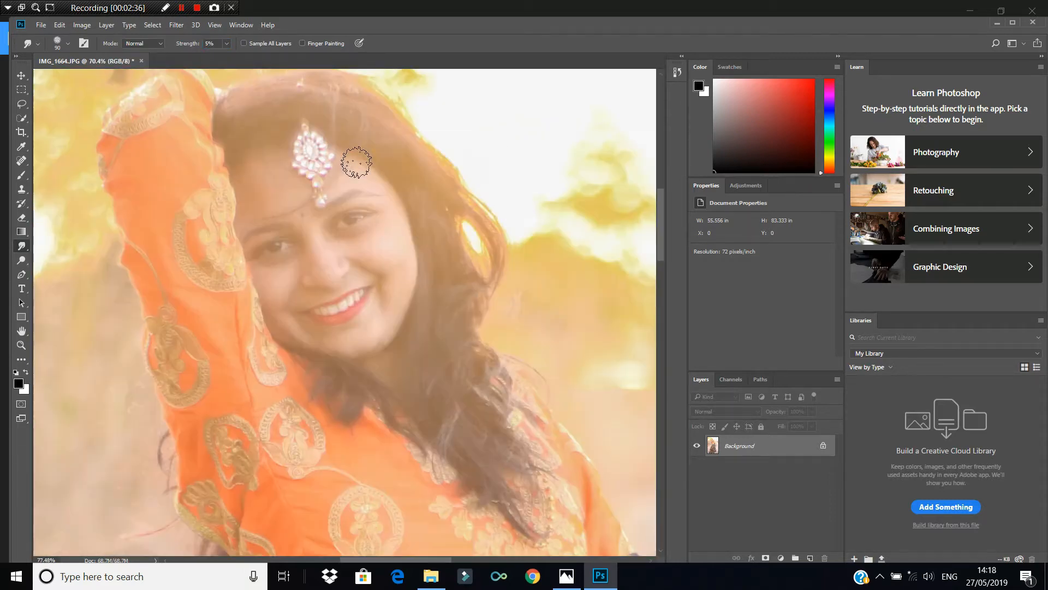
scroll(228, 179, up, 4)
key(bracketleft)
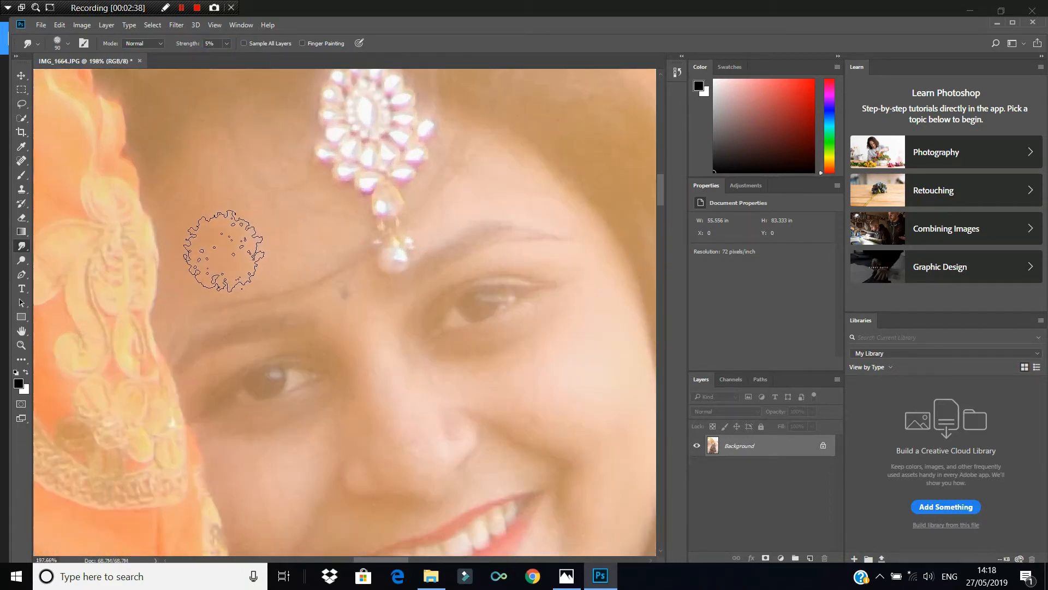
key(bracketleft)
key(bracketleft)
key(bracketleft)
key(bracketleft)
key(bracketleft)
key(bracketleft)
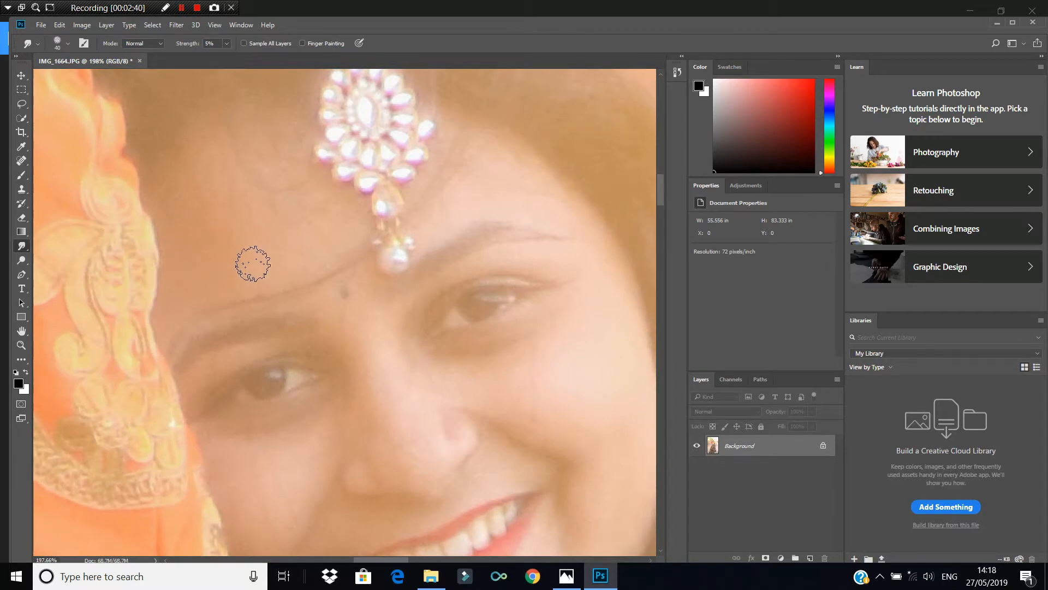
click(445, 356)
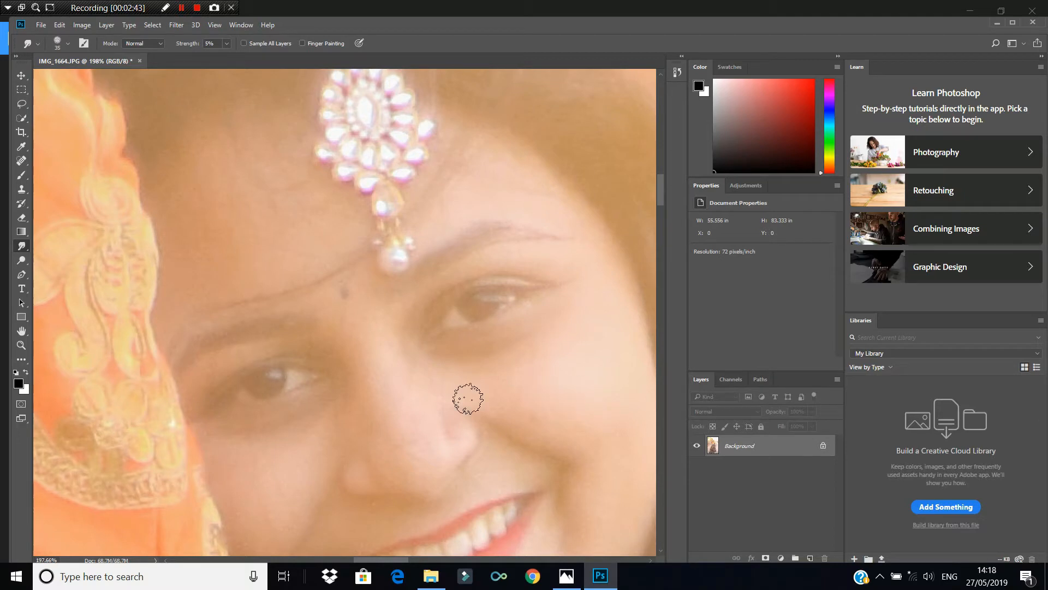
Step: Continue smudging the rest of the facial skin smooth, enlarging the brush size to 45
scroll(453, 415, right, 3)
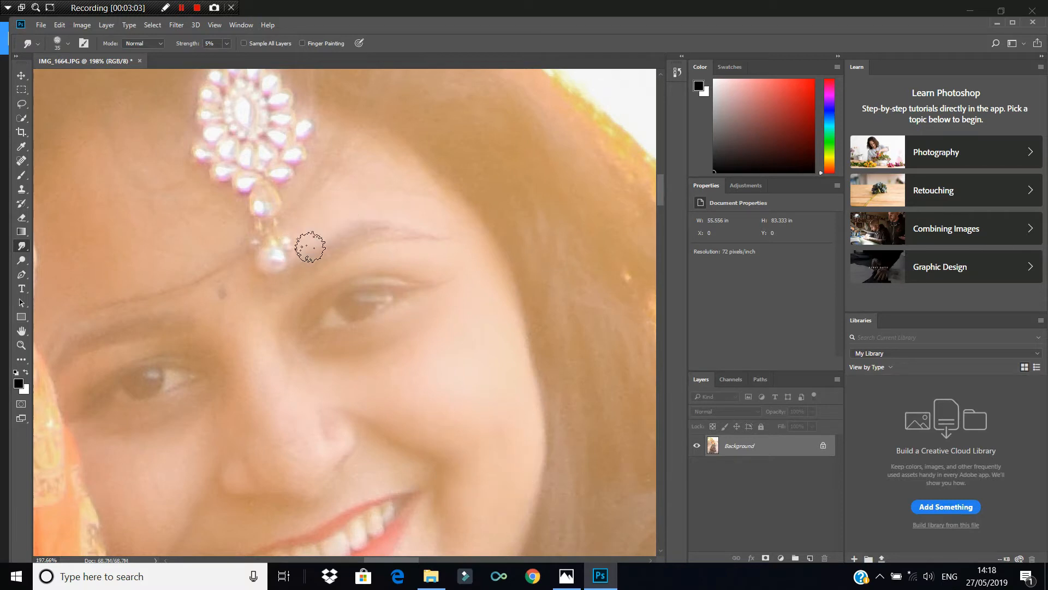
scroll(496, 327, down, 3)
key(bracketright)
key(bracketright)
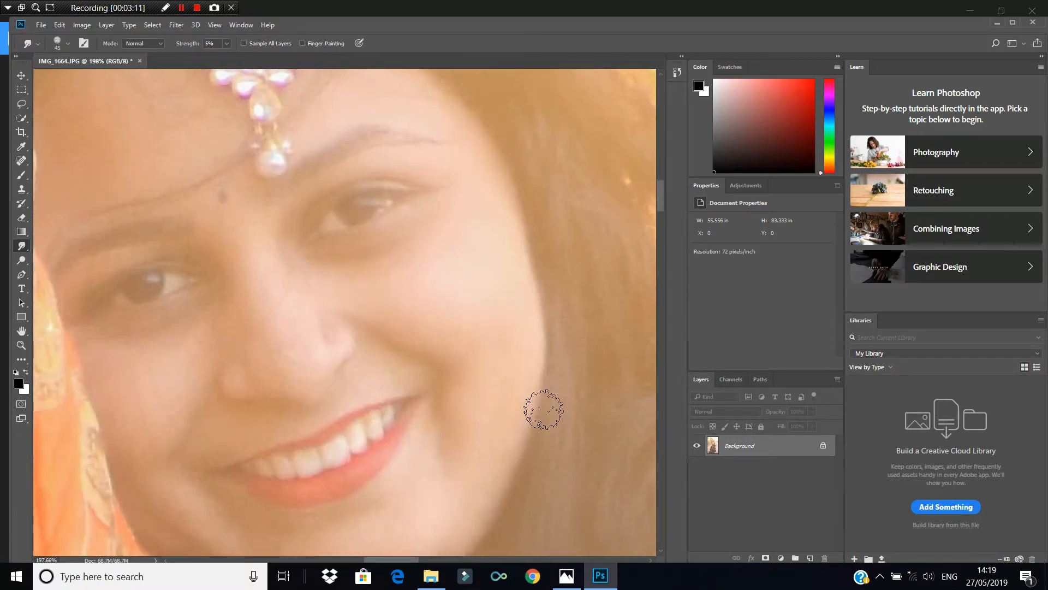
scroll(481, 306, down, 3)
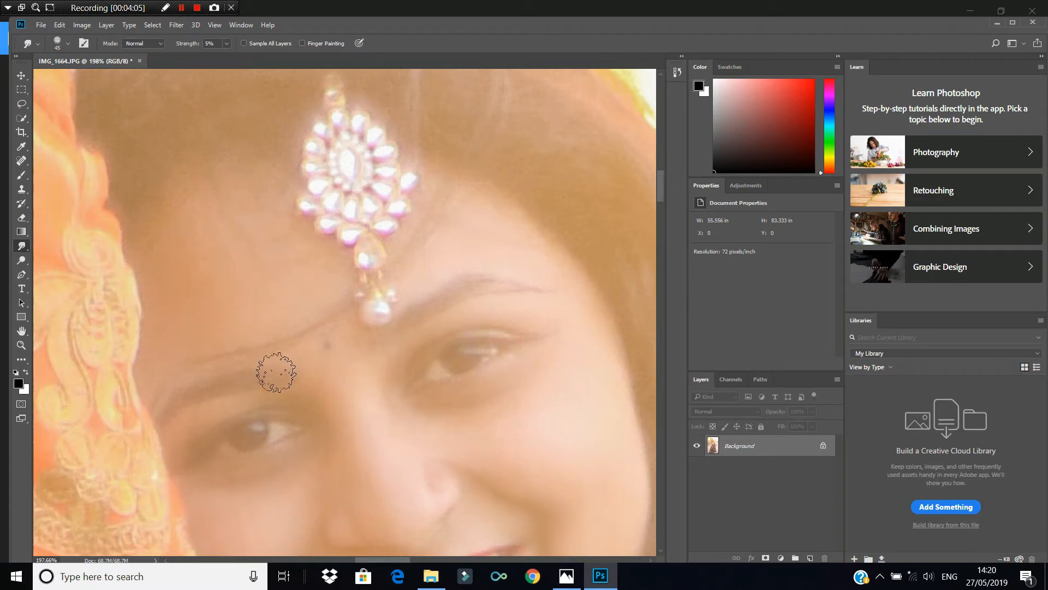
scroll(437, 425, down, 5)
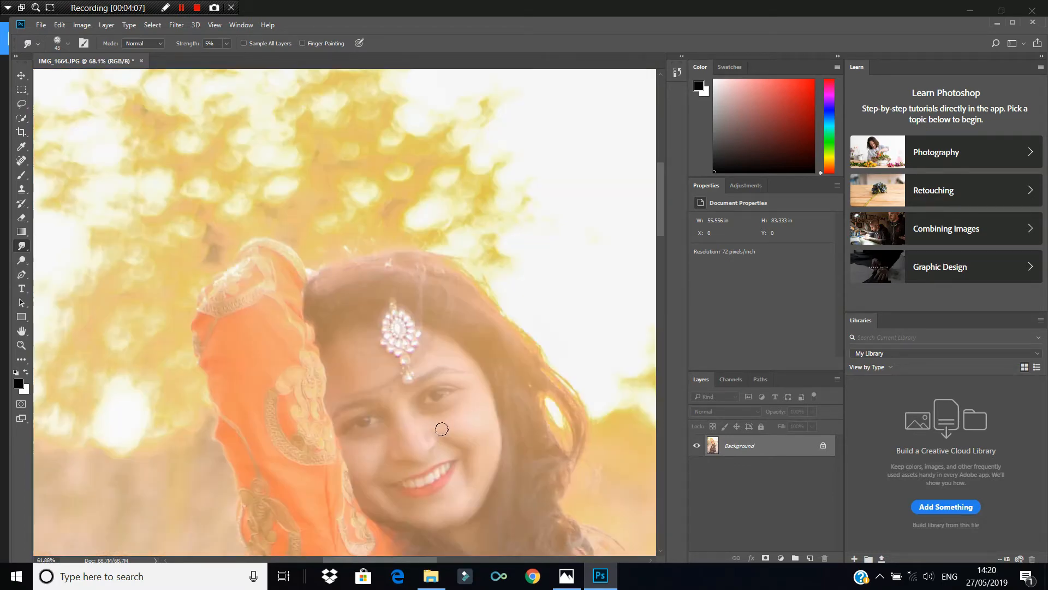
scroll(474, 507, up, 2)
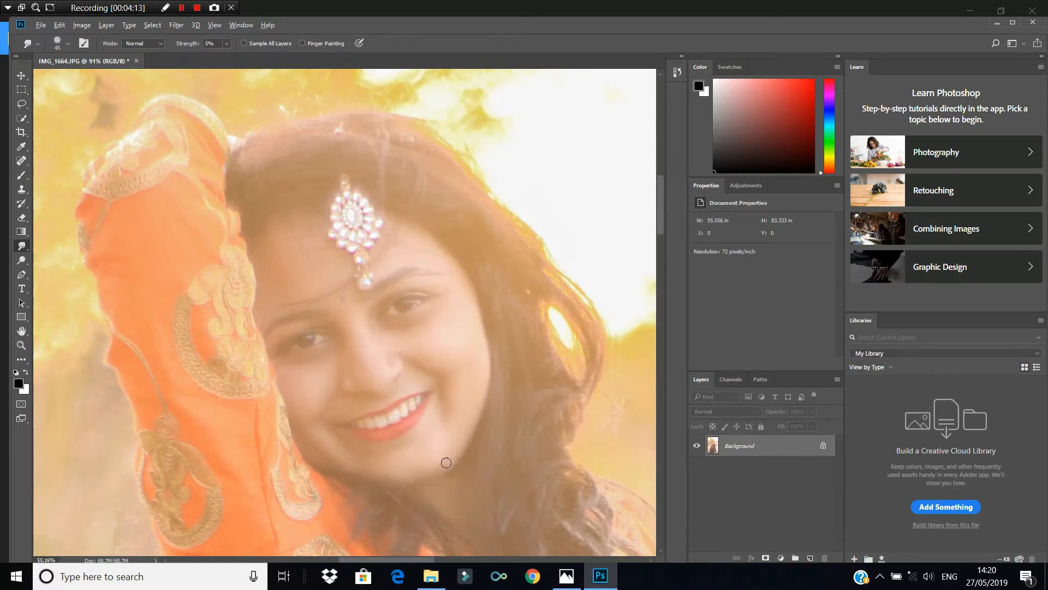
Step: With the Camera Raw Filter, set HSL saturation to Reds +19, Blues +33, Purples +49 and Magentas +16, and apply it
scroll(444, 458, down, 5)
scroll(445, 456, down, 2)
scroll(421, 324, up, 1)
click(176, 25)
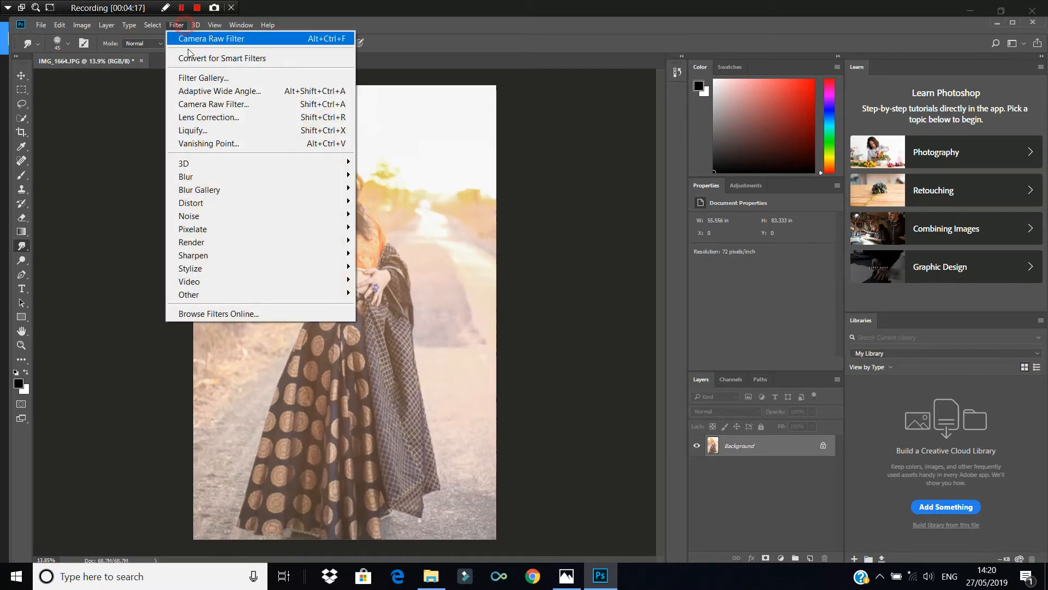
click(211, 104)
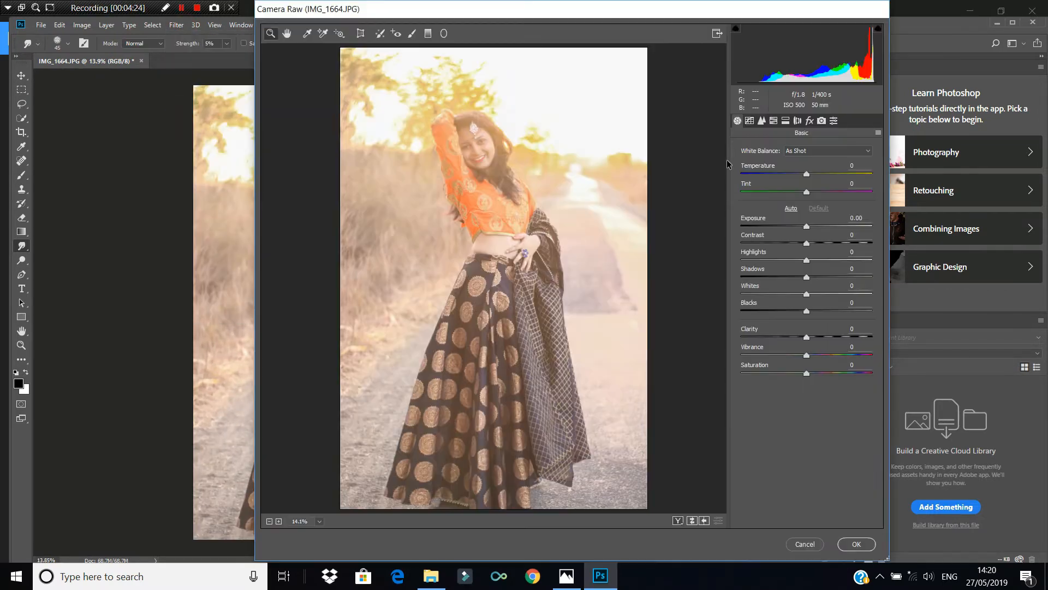
click(773, 120)
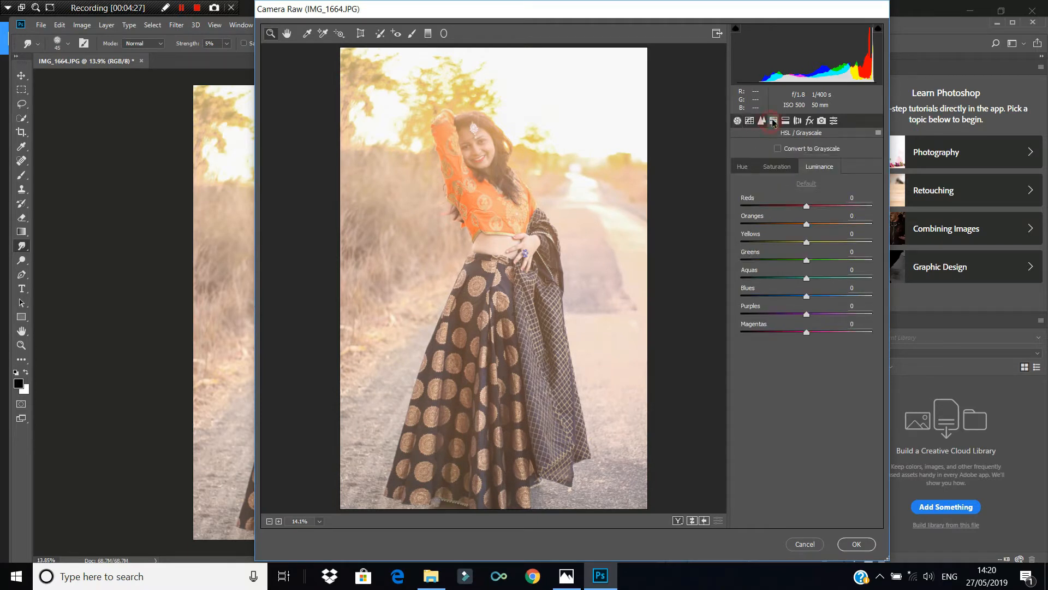
click(771, 170)
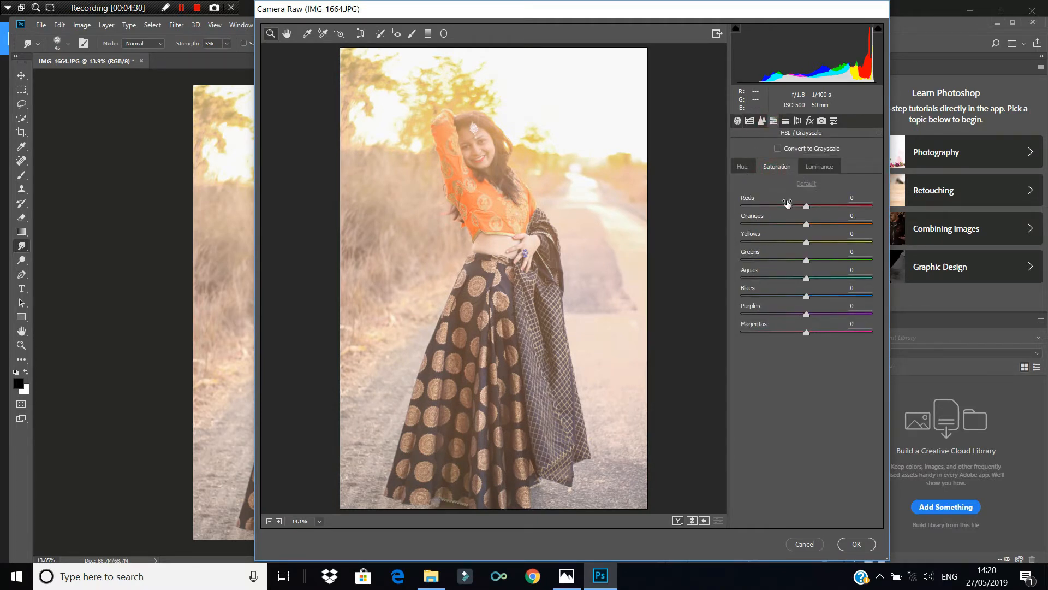
drag(817, 207, 813, 229)
drag(806, 293, 823, 323)
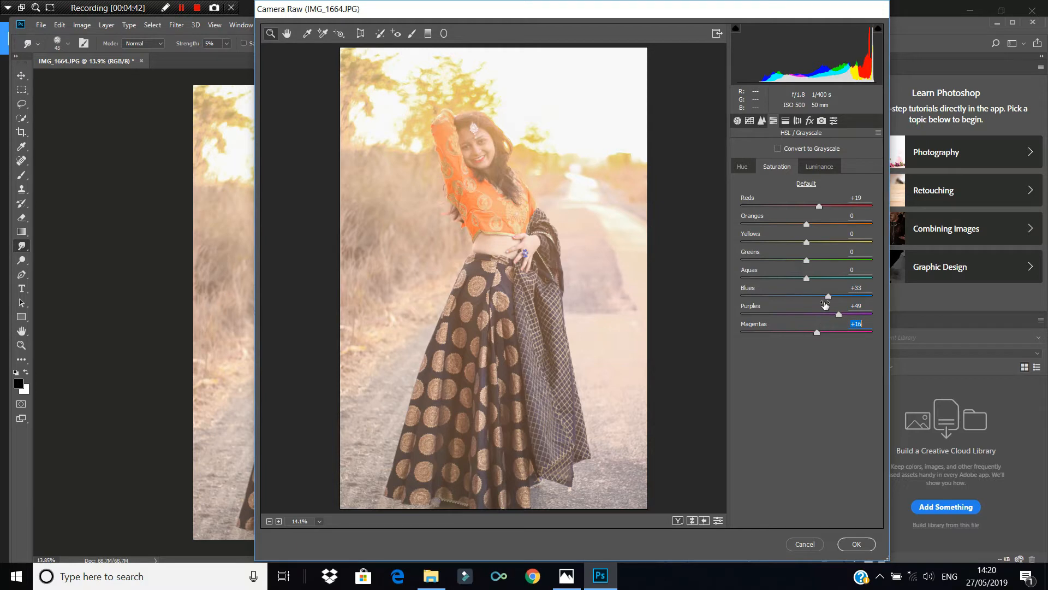
click(744, 169)
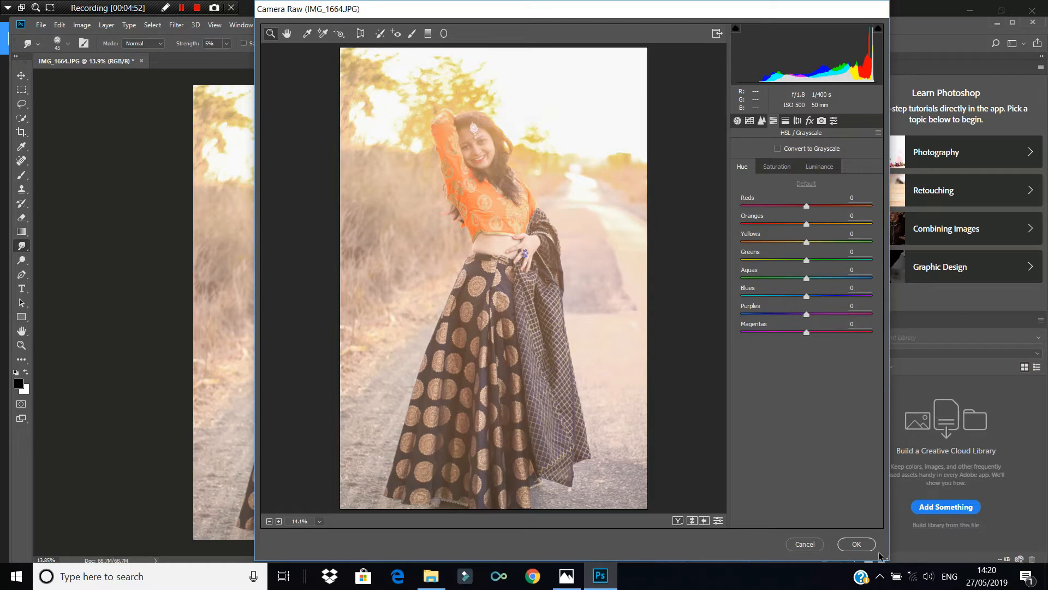
click(856, 545)
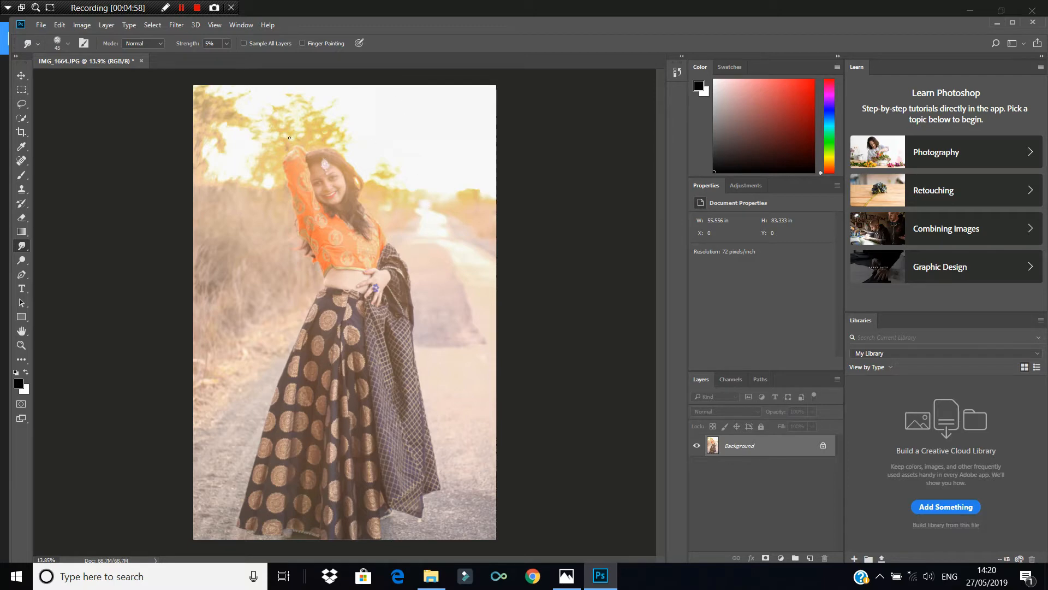
Step: Open the Camera Raw Filter and draw a graduated filter from beyond the photo's upper-left corner to the woman's head
scroll(288, 137, up, 2)
scroll(263, 118, down, 1)
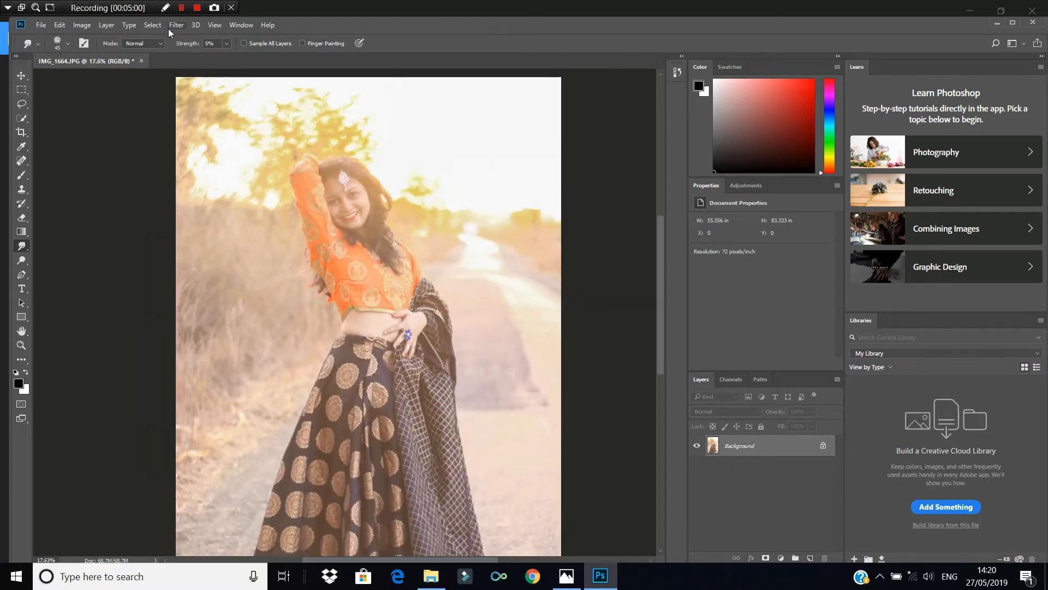
click(176, 26)
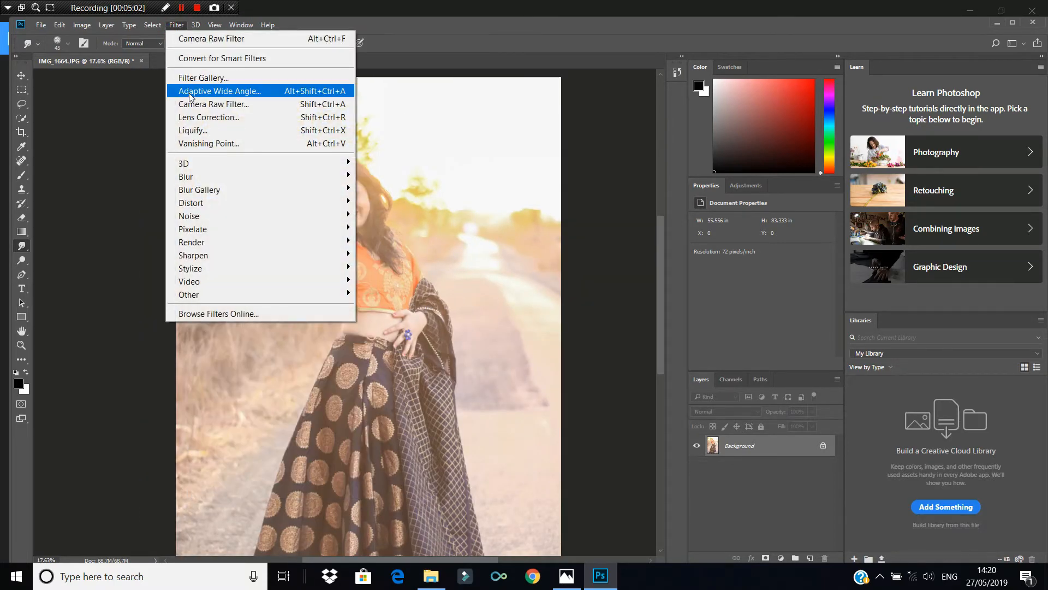
click(190, 104)
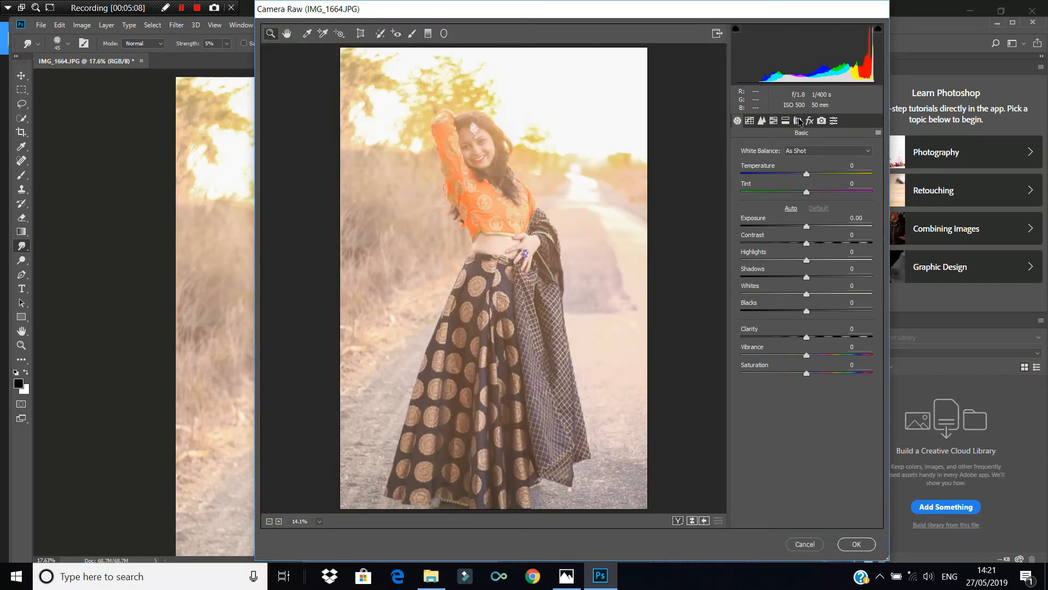
click(774, 121)
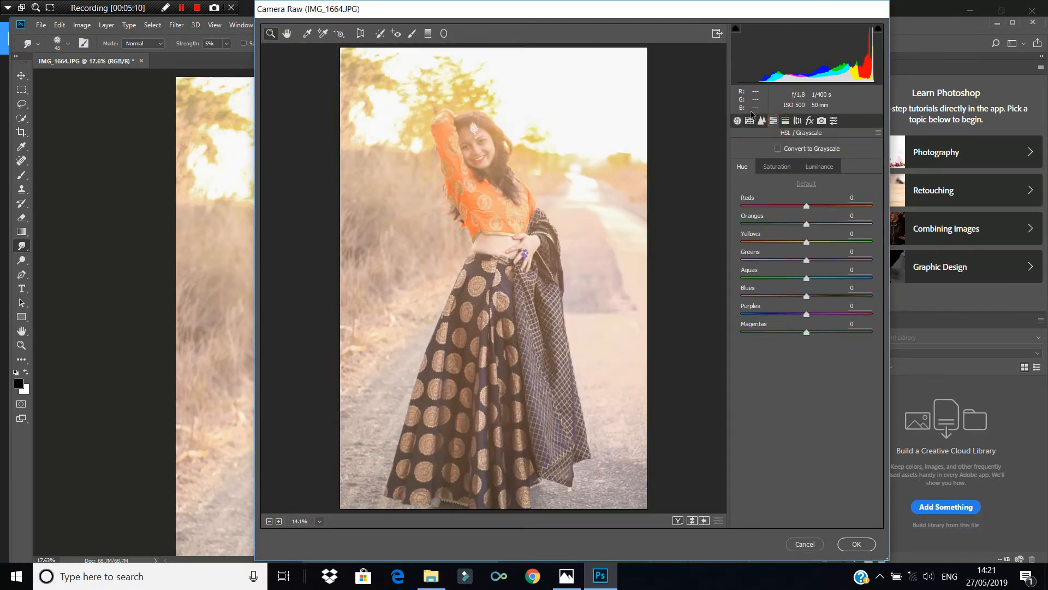
click(428, 33)
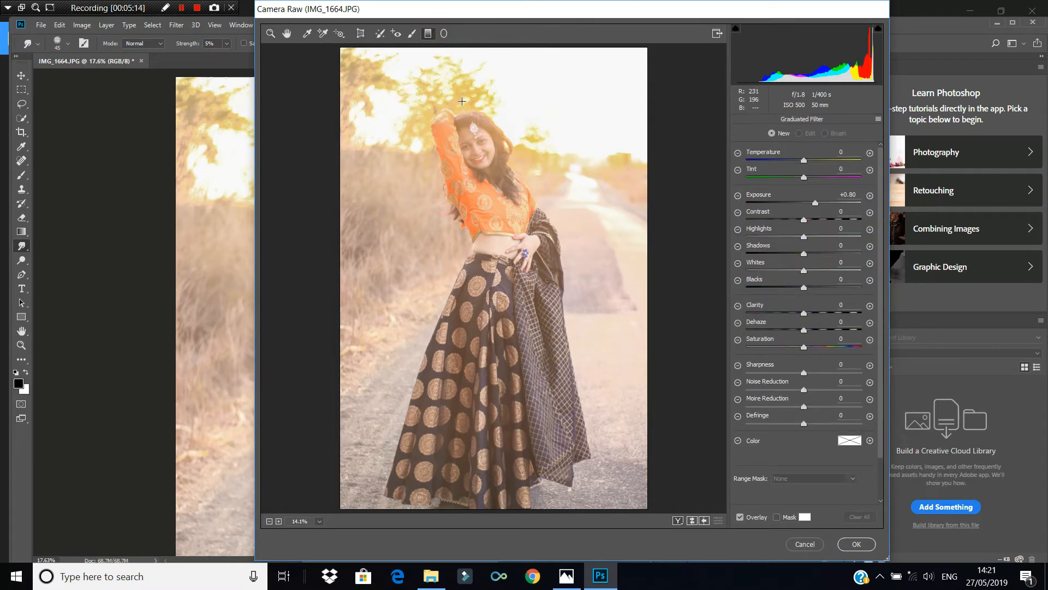
scroll(432, 145, down, 2)
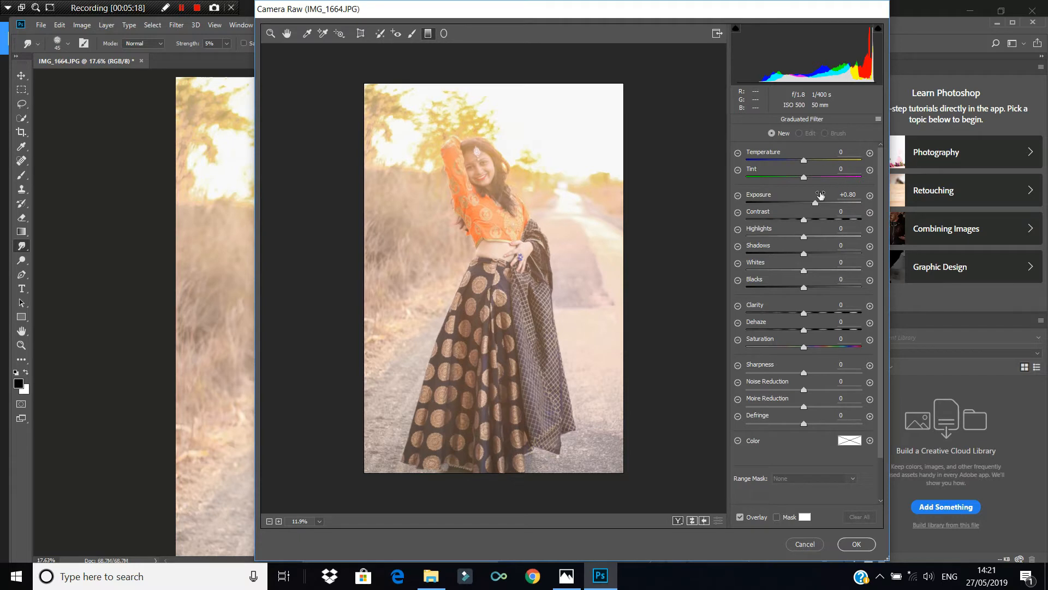
drag(338, 80, 471, 160)
Step: Set the graduated filter to Exposure -1.50, Highlights -15, Shadows +50, Whites -32, Blacks -34 and Clarity -100, and extend its end point past the head
click(790, 204)
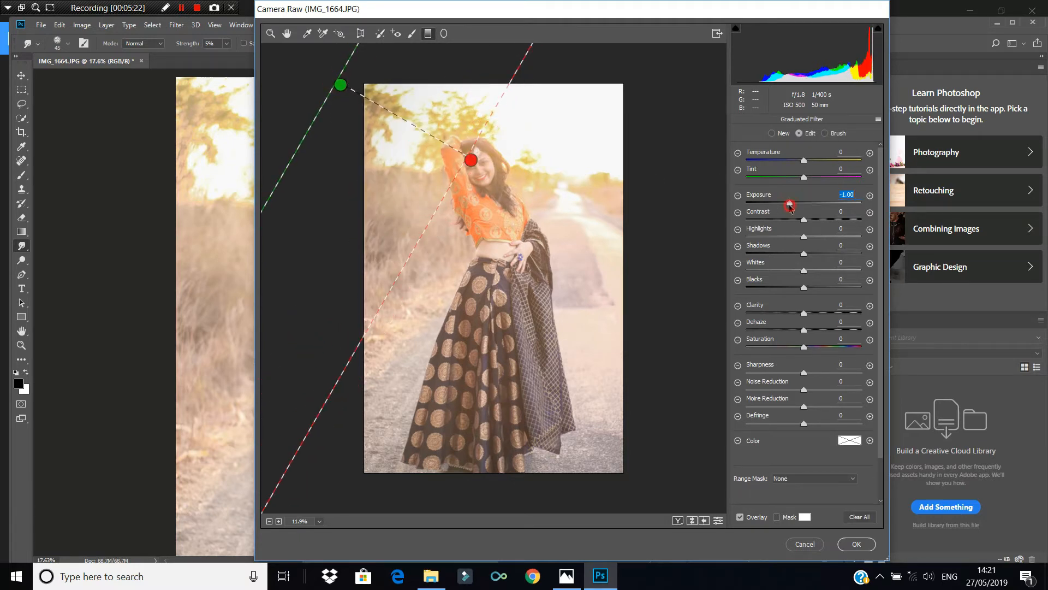
drag(788, 207, 781, 282)
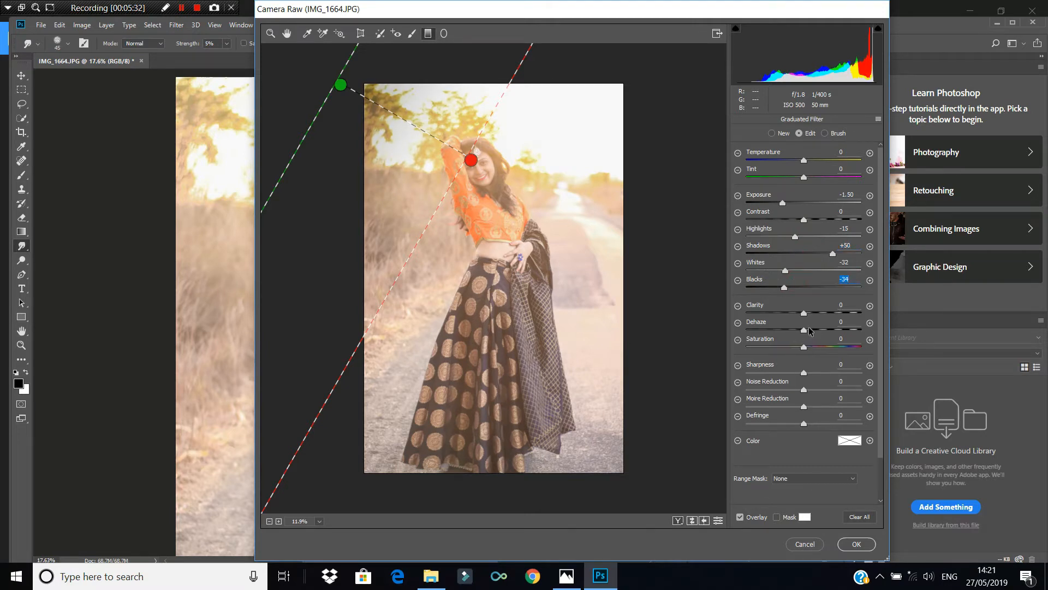
drag(804, 312, 726, 318)
drag(471, 160, 523, 136)
Step: Add graduated filters with the same settings reaching inward from the photo's upper-right, lower-left and lower-right corners
drag(659, 53, 477, 165)
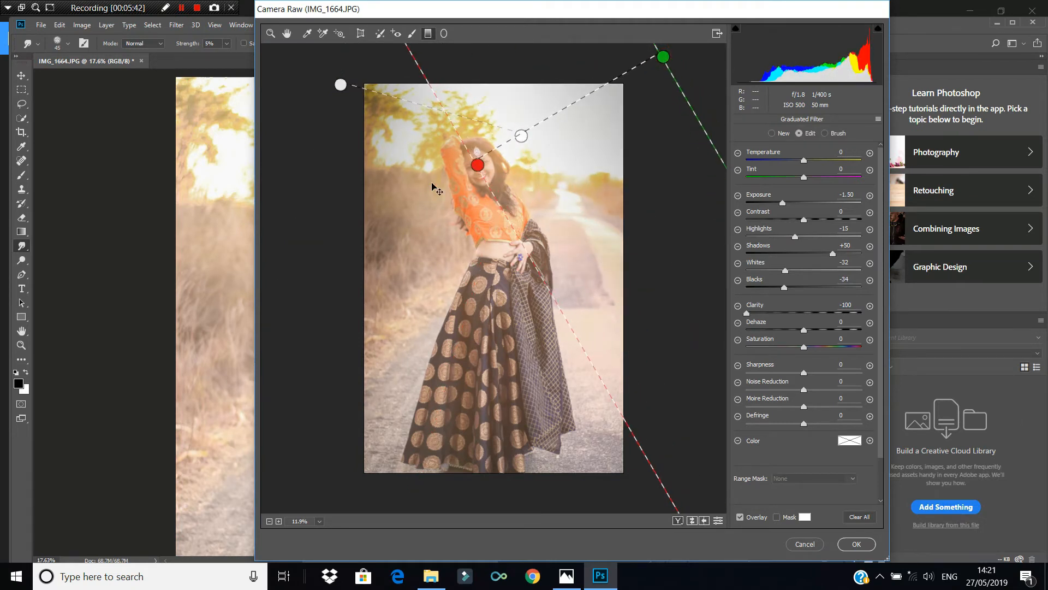
drag(298, 495, 499, 461)
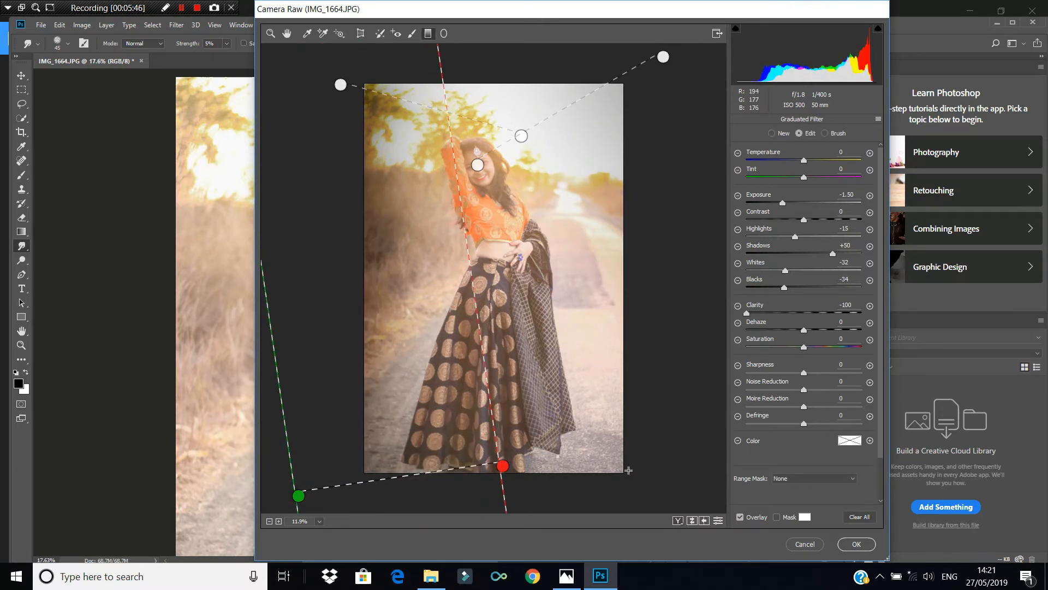
drag(666, 494, 488, 428)
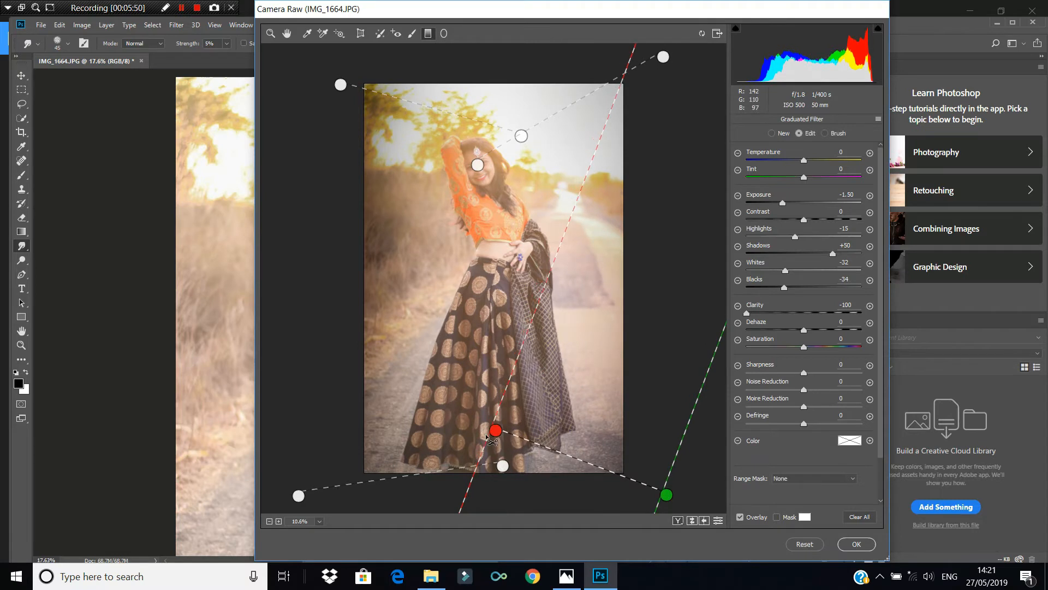
Step: Add one graduated filter upward from below the photo and one downward from above it, and apply the Camera Raw adjustments
key(ctrl+minus)
key(ctrl+minus)
drag(485, 498, 497, 220)
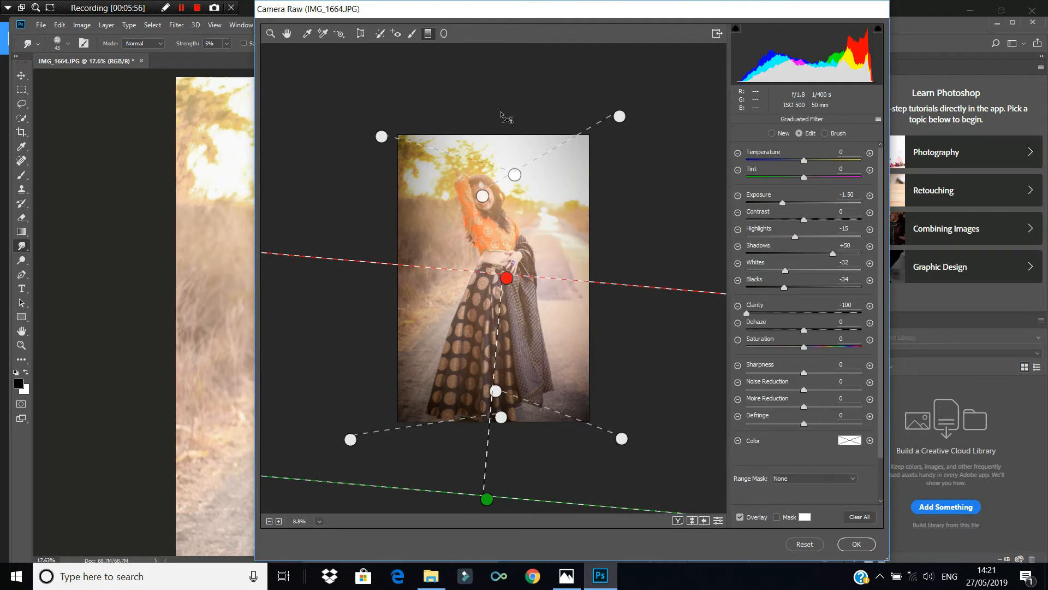
key(ctrl+minus)
drag(502, 66, 481, 203)
click(856, 543)
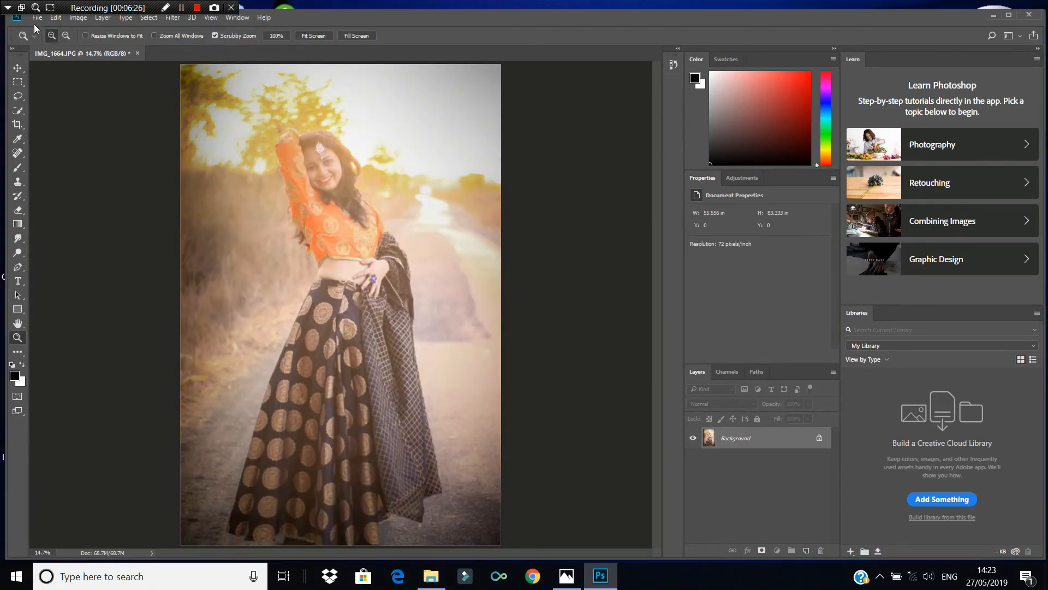
Step: Place 5ac1ec7ec581b.png from the DOWNLOAD folder on drive D: into the photo as a linked image
click(38, 18)
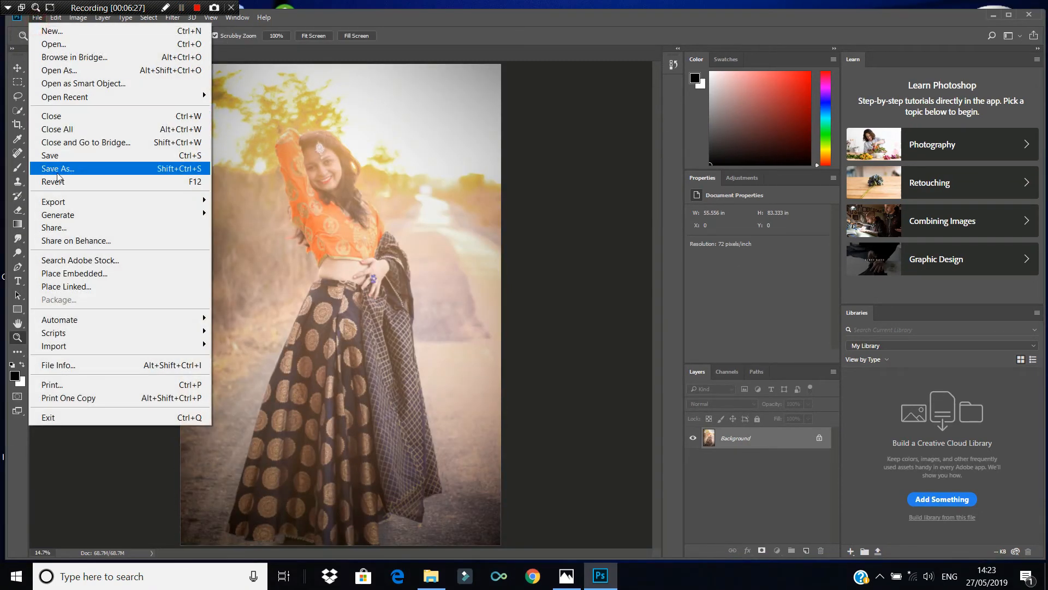
click(59, 286)
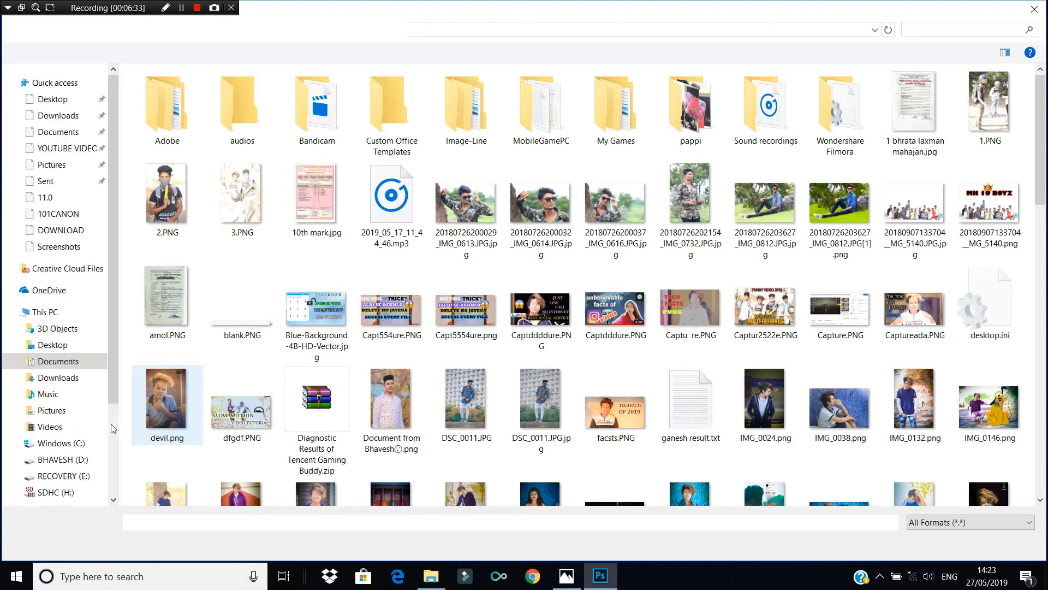
click(99, 433)
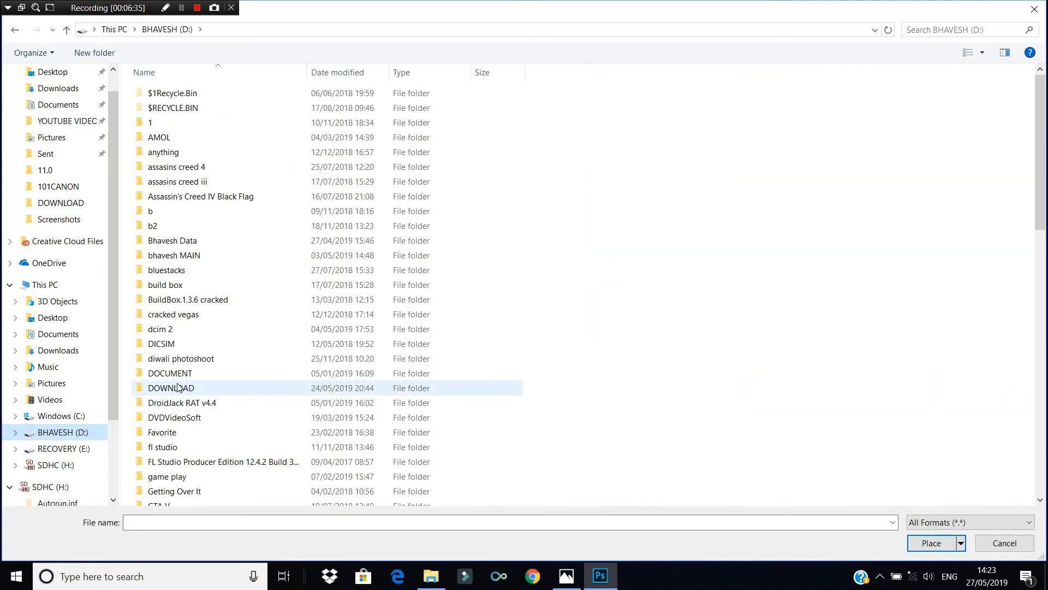
double_click(173, 388)
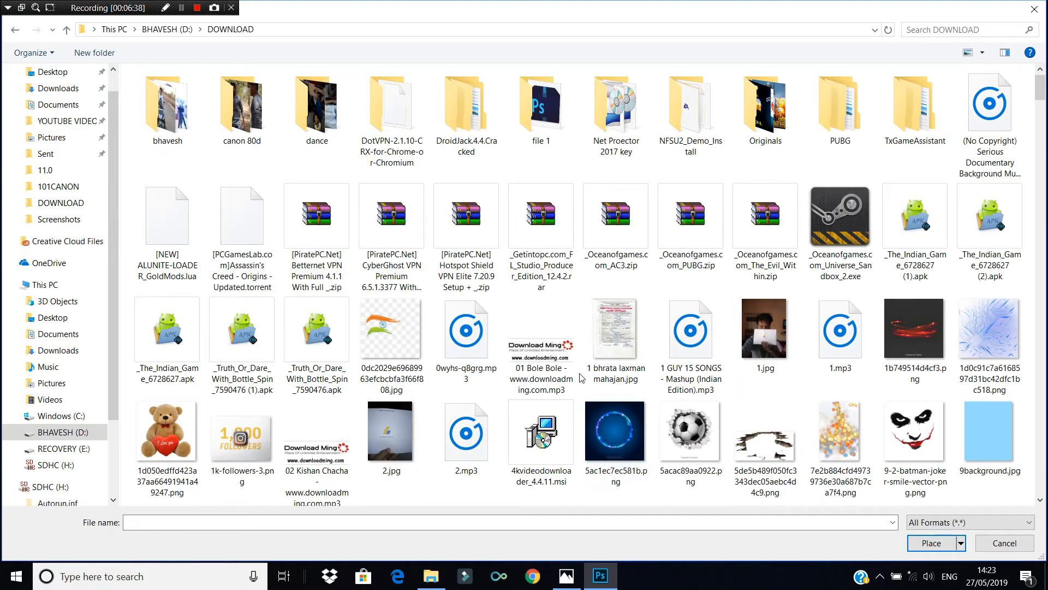
scroll(568, 393, down, 4)
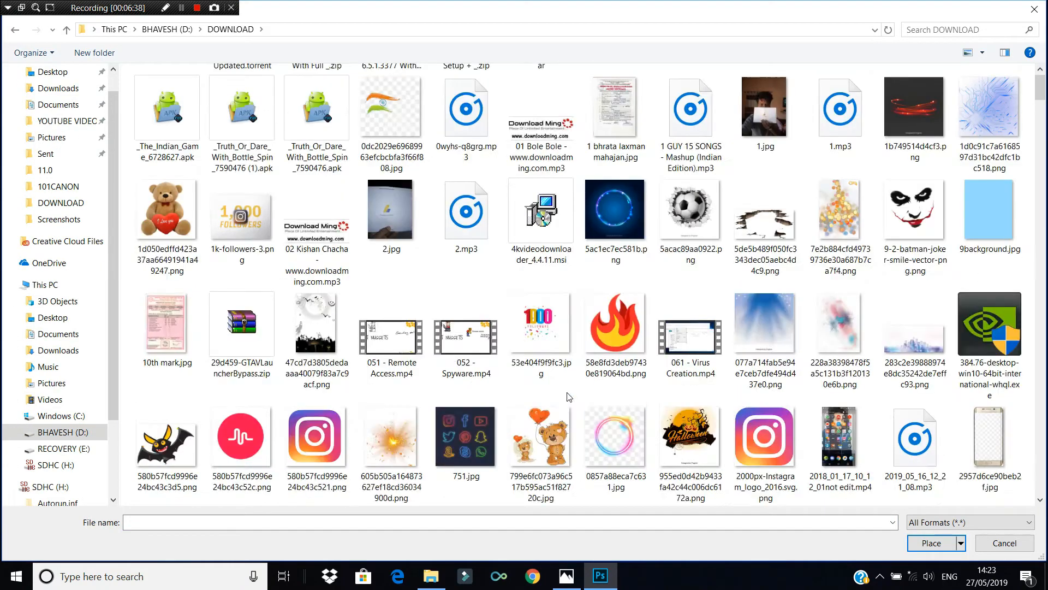
click(600, 232)
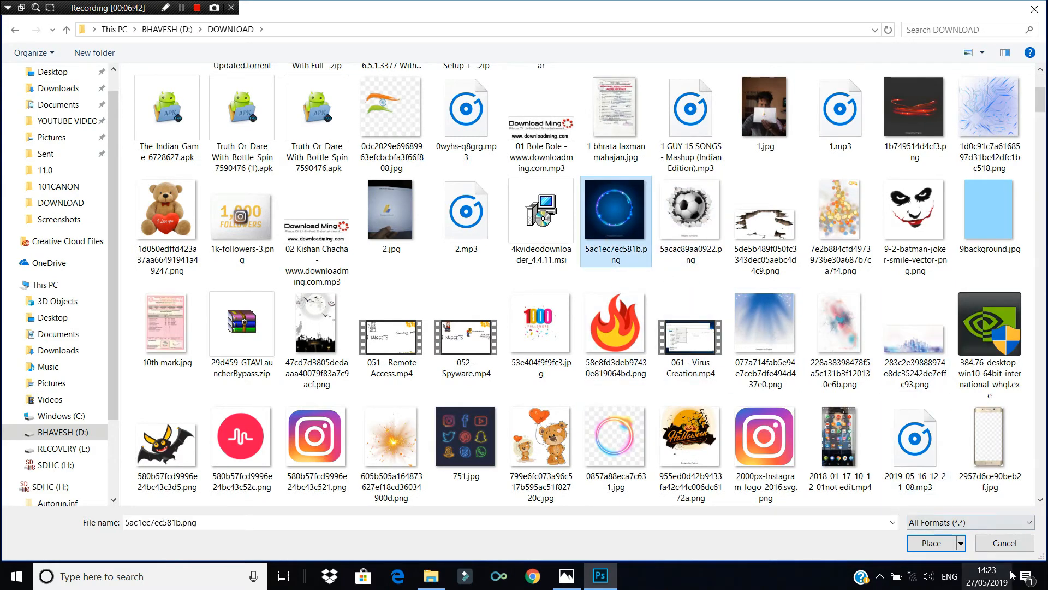
click(928, 546)
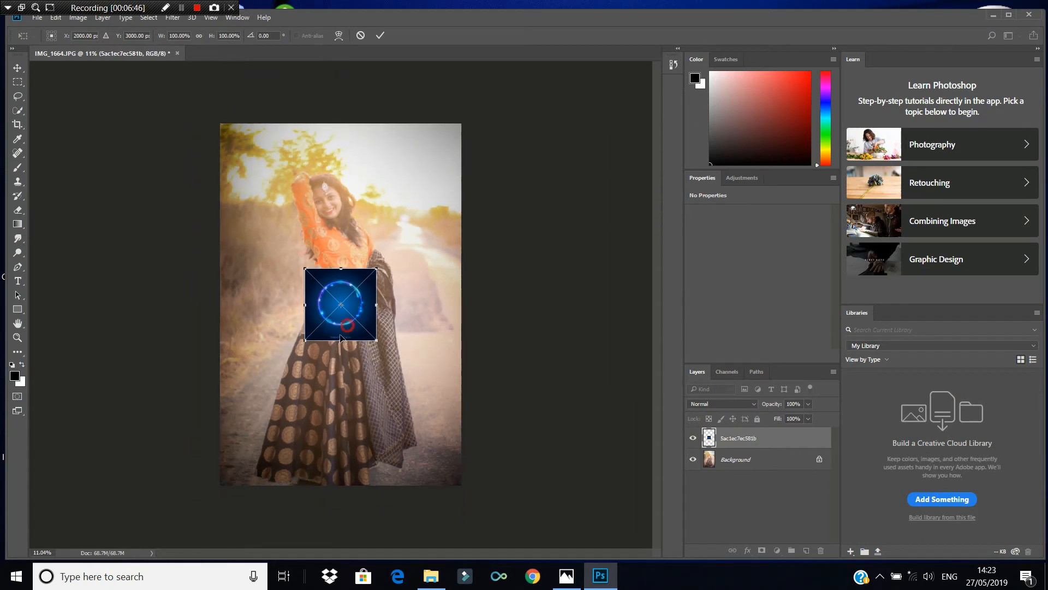
Step: Stretch the placed image to 378.25% width and 314.92% height across the lower part of the photo and commit the transform
drag(338, 330, 494, 585)
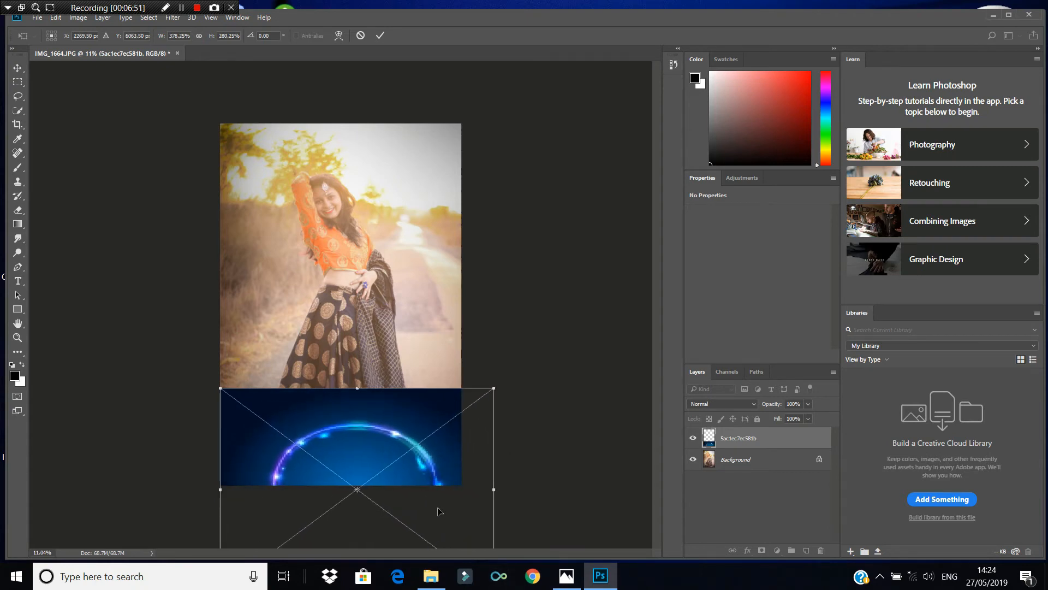
drag(355, 385, 358, 362)
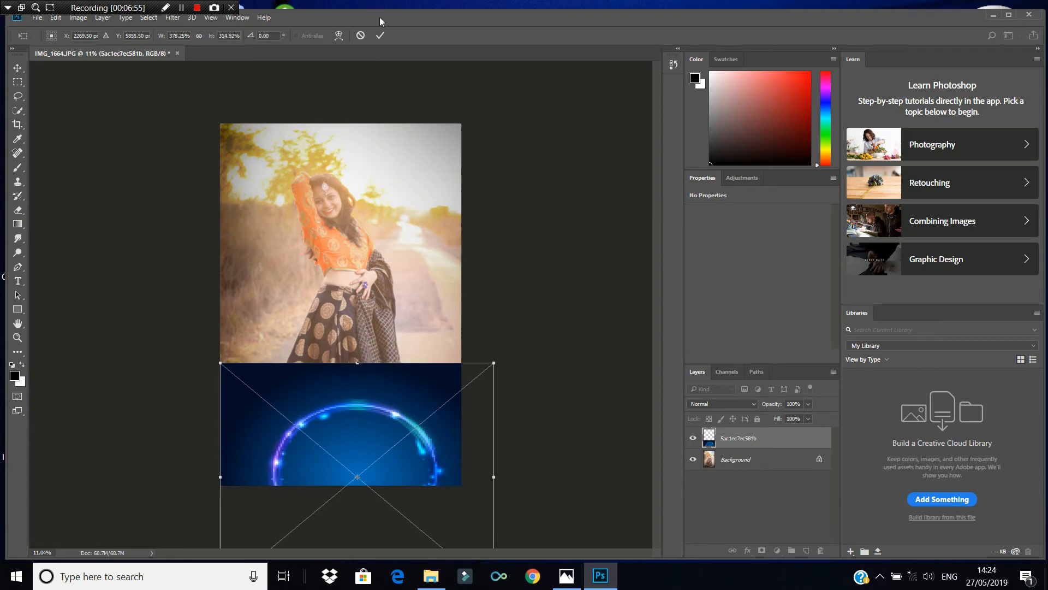
click(380, 36)
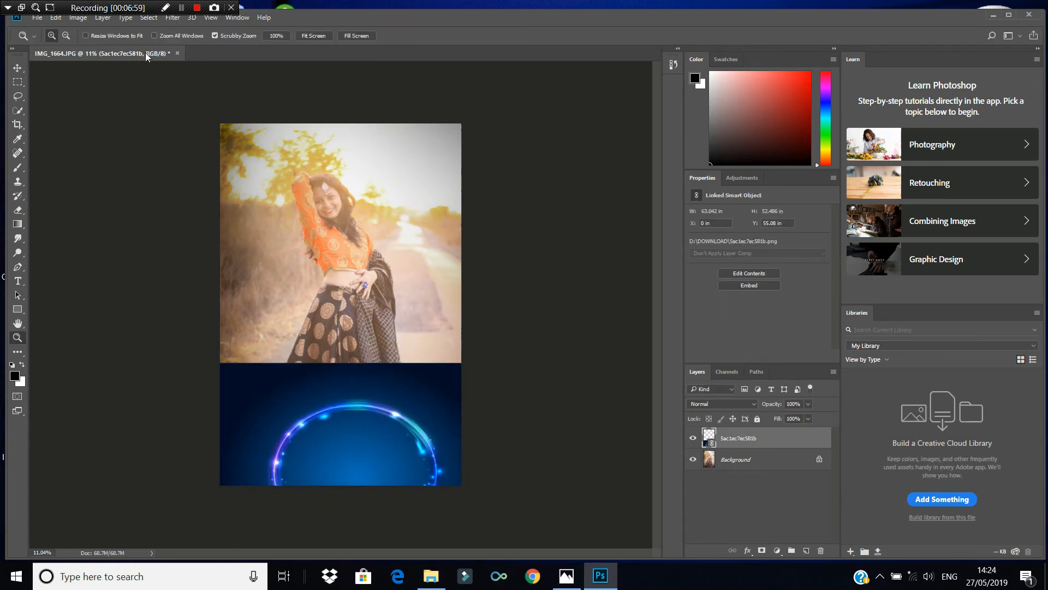
Step: Apply a Gaussian Blur with a 1000-pixel radius to the placed blue layer and reduce its opacity to 72%
click(172, 19)
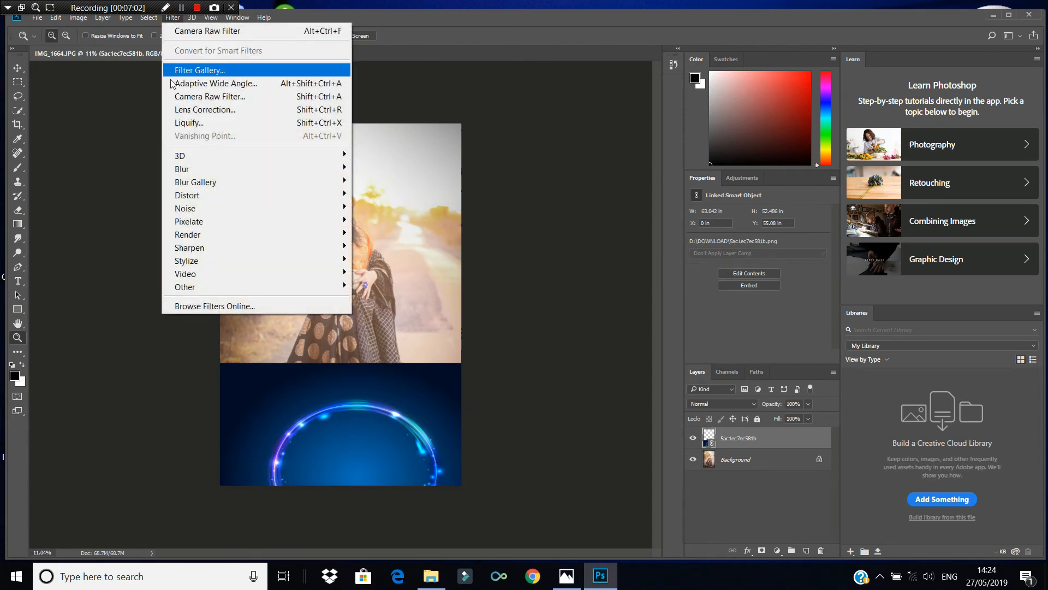
mouse_move(263, 175)
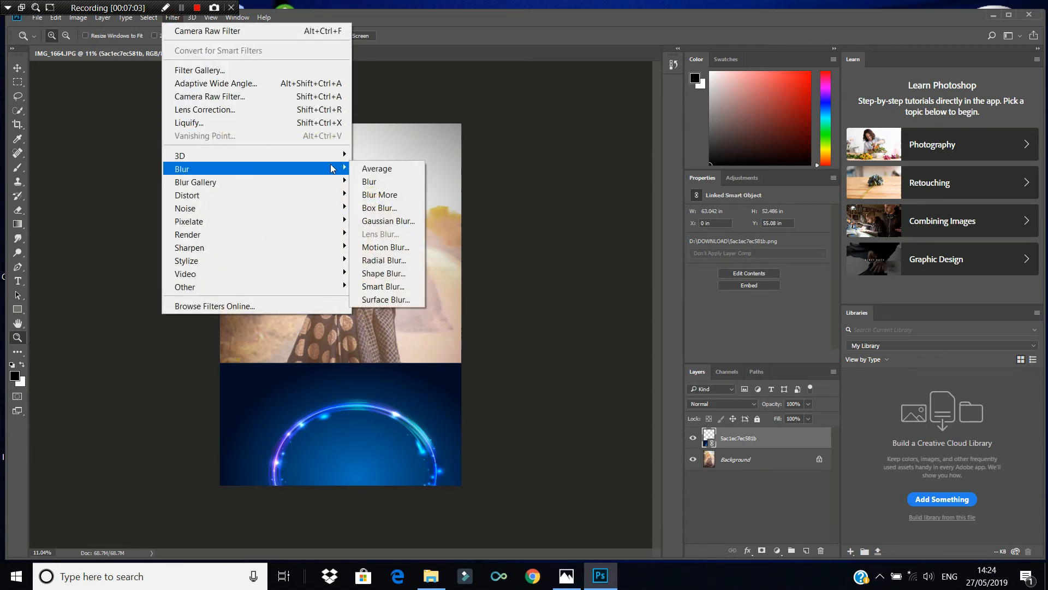
click(376, 221)
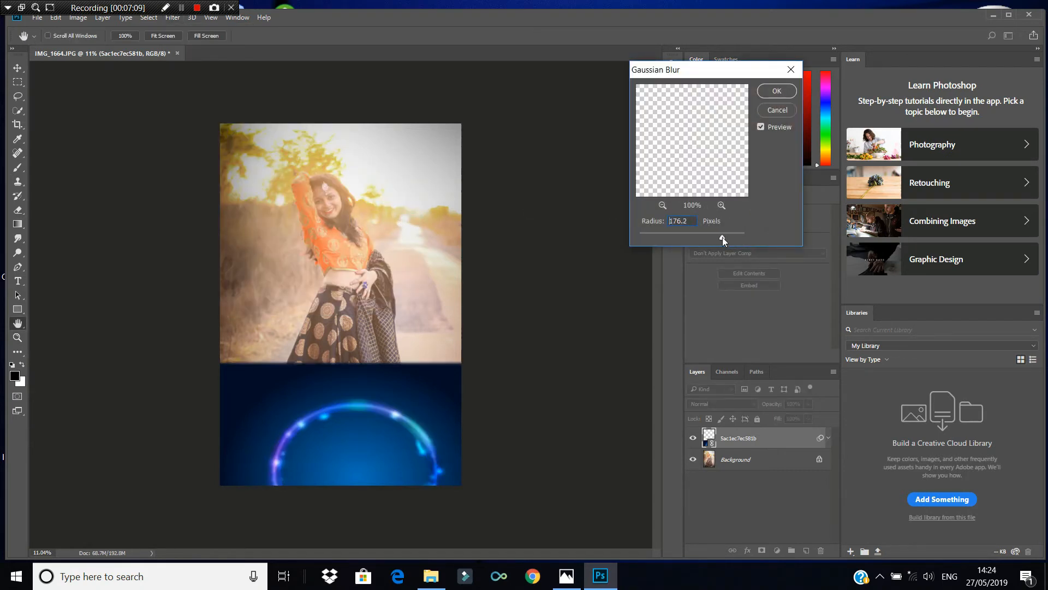
drag(735, 241, 724, 246)
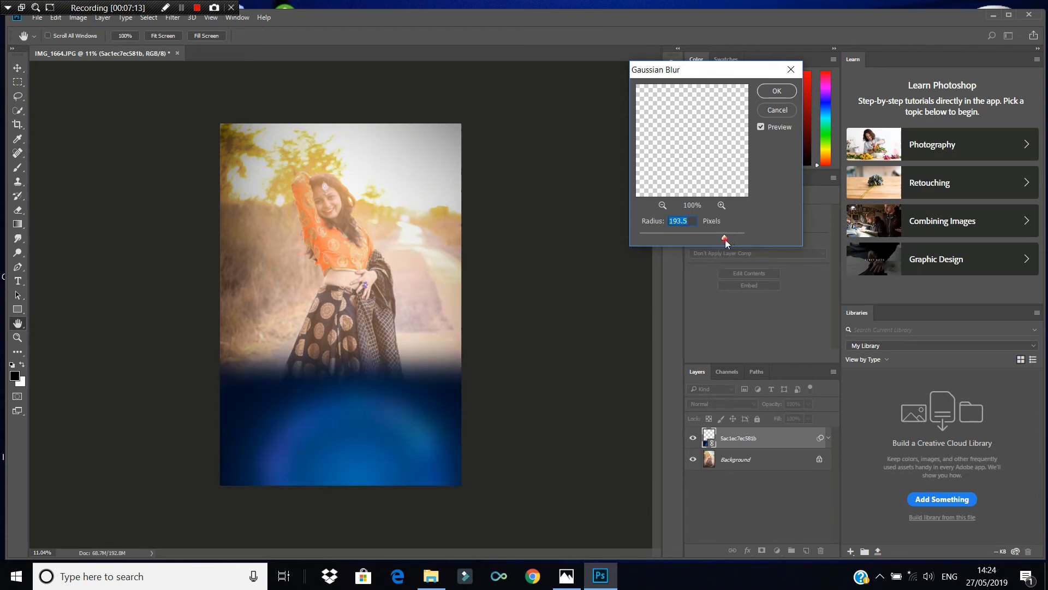
drag(755, 241, 755, 242)
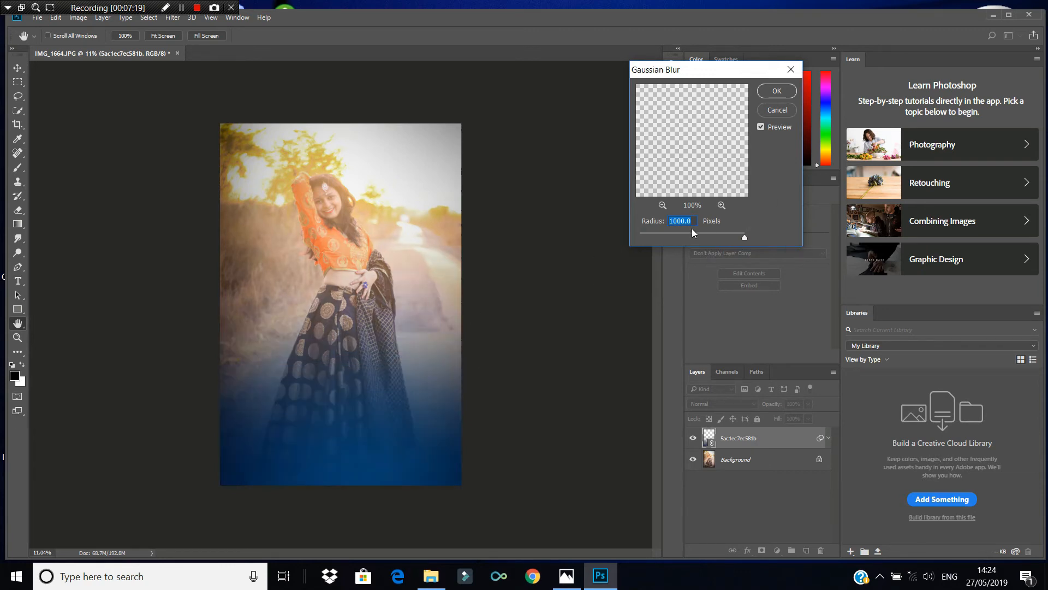
click(745, 237)
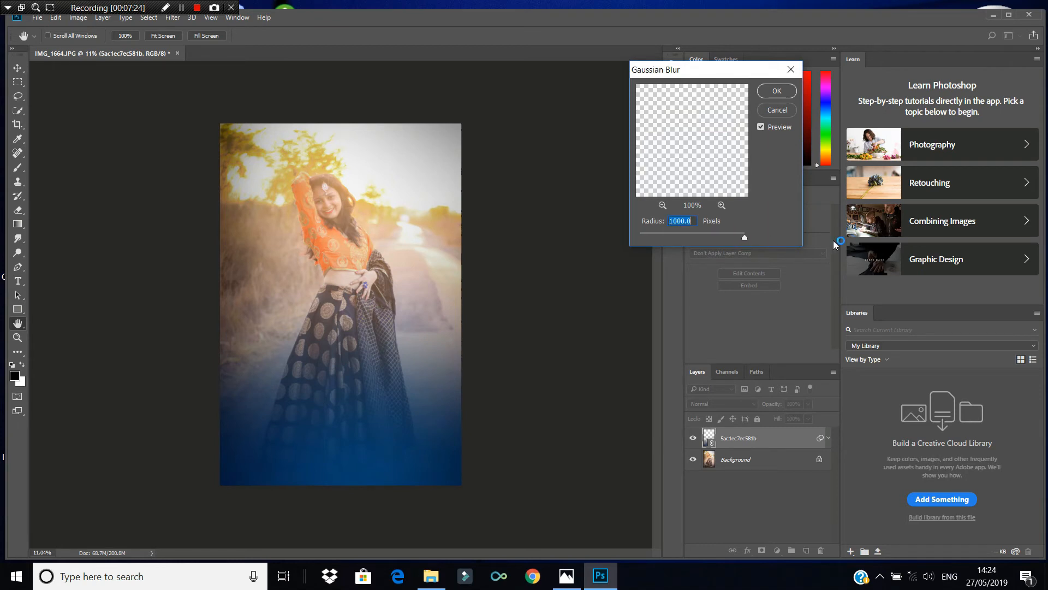
click(778, 91)
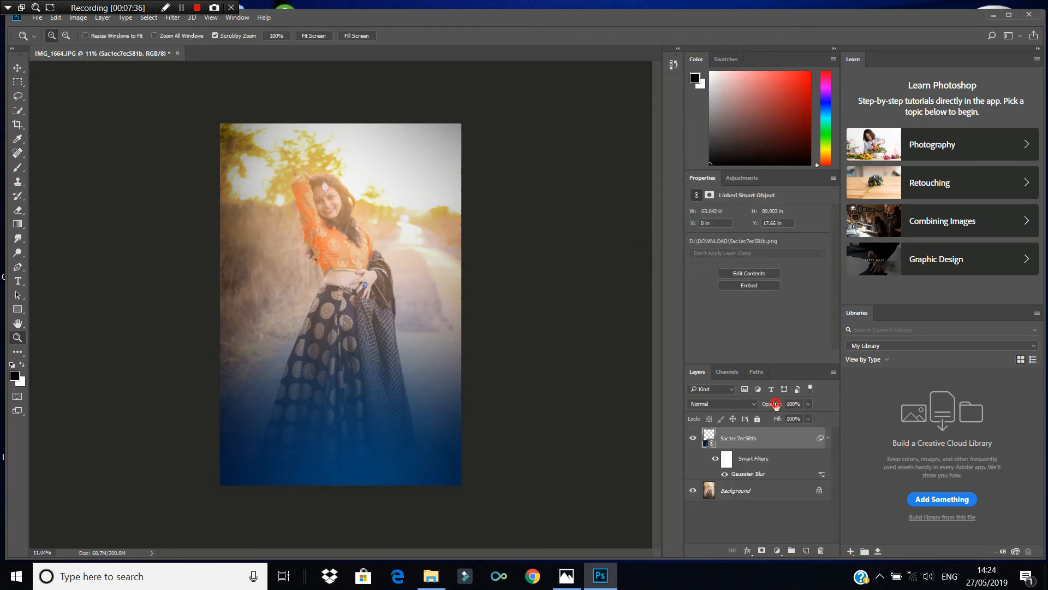
drag(767, 405, 760, 409)
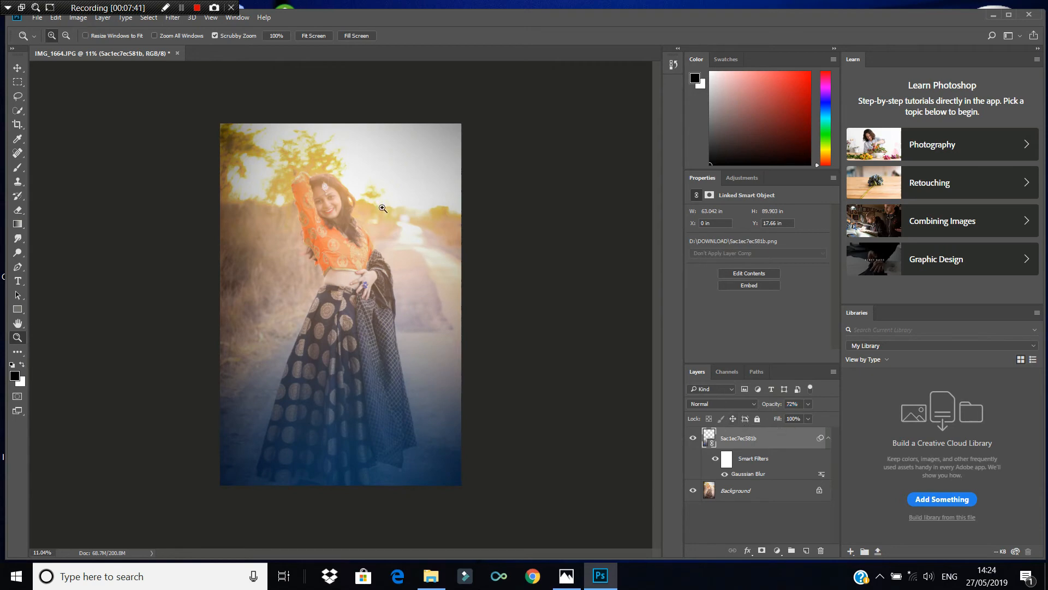
Step: Place a second linked copy of 5ac1ec7ec581b.png into the photo
click(37, 17)
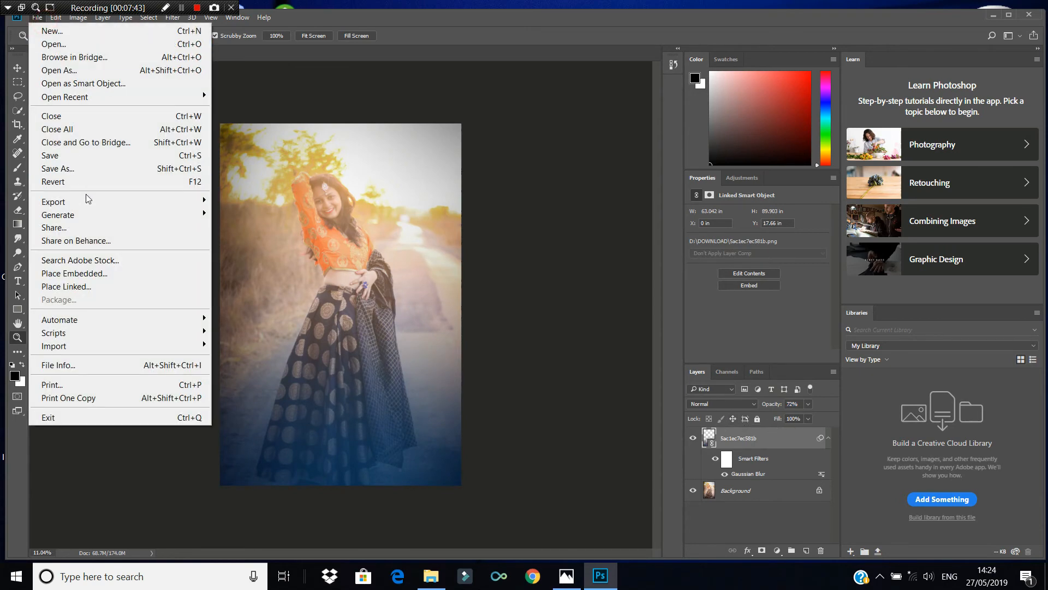
click(82, 287)
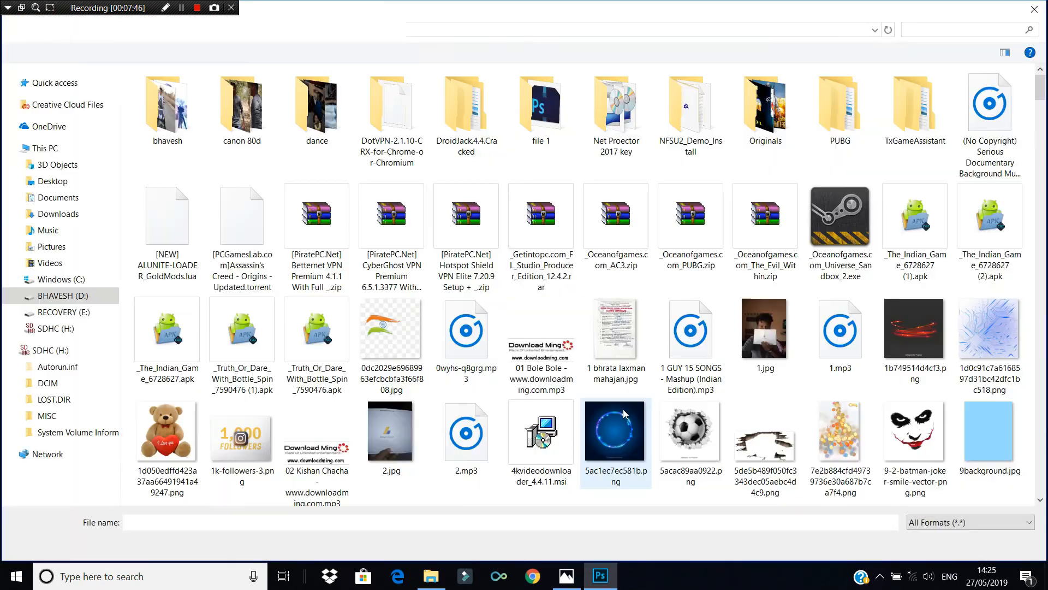
click(615, 431)
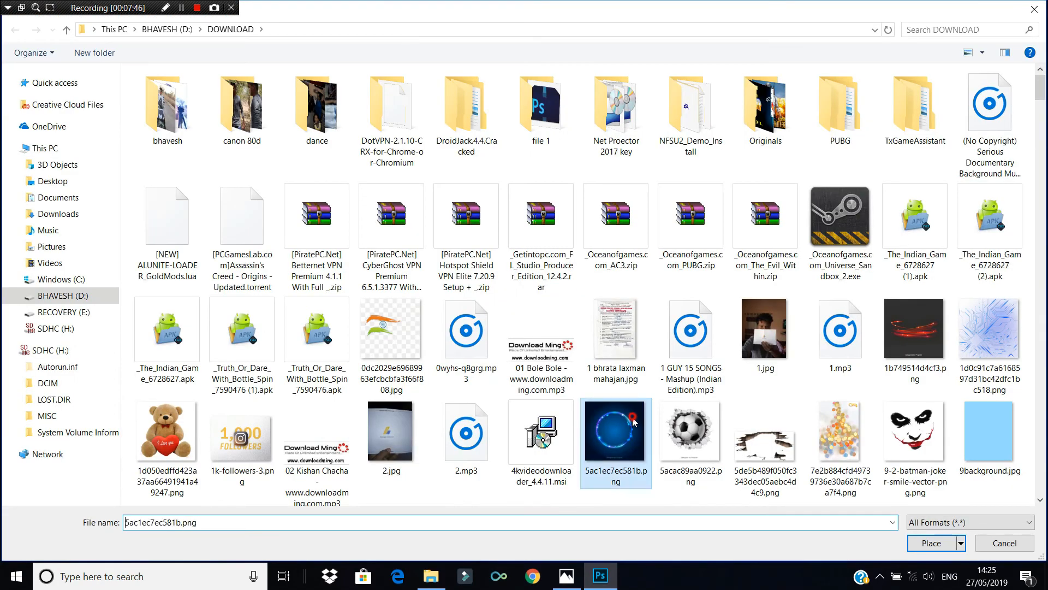
click(917, 544)
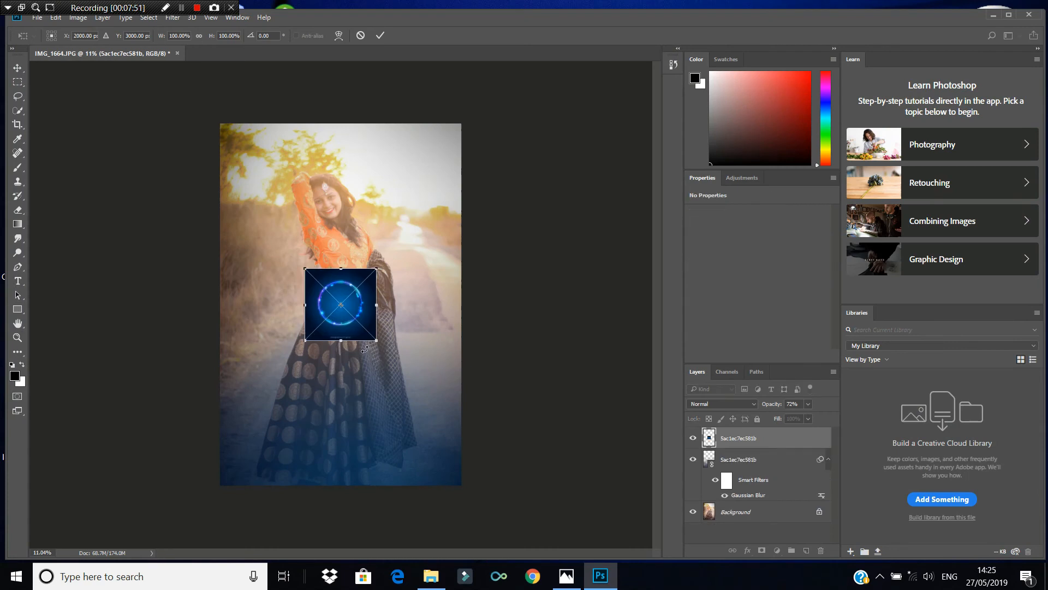
Step: Stretch the second placed image to 201.83% width and 419.75% height over the photo's left edge and commit the transform
drag(378, 342, 237, 427)
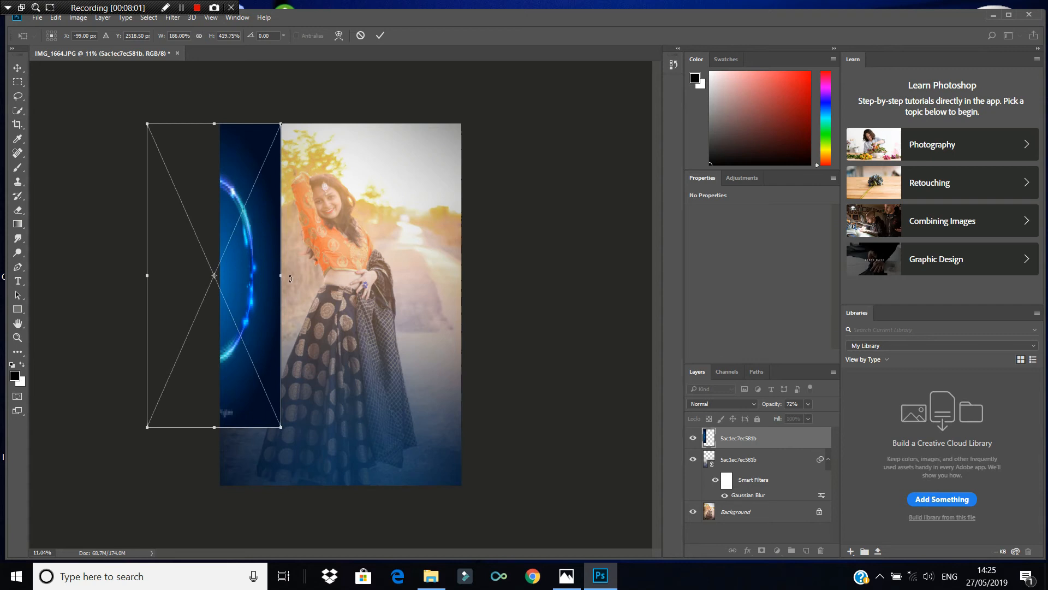
drag(284, 278, 292, 279)
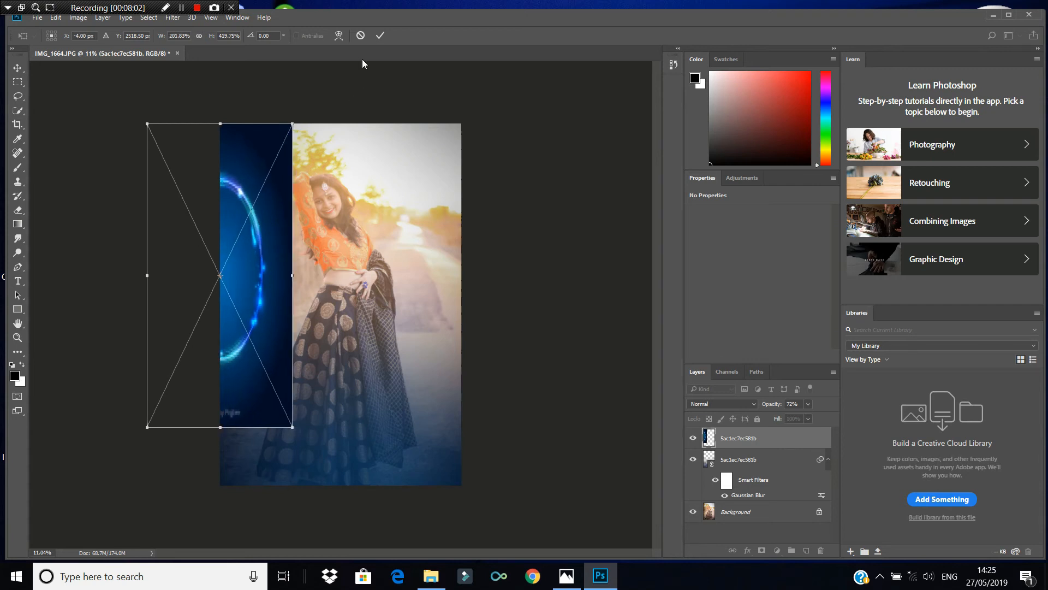
click(380, 36)
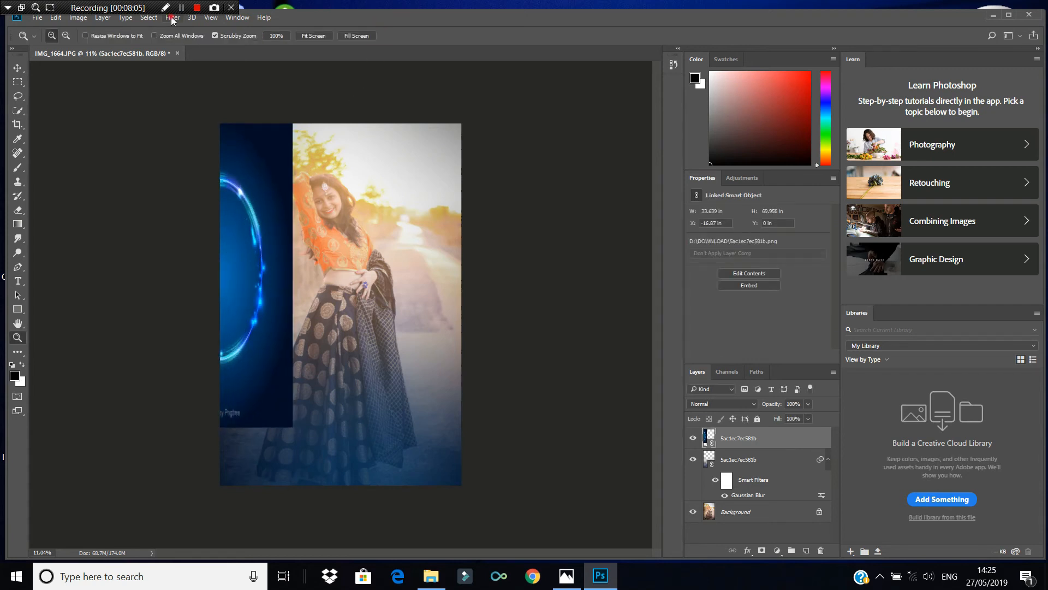
Step: Apply a Gaussian Blur with a 1000-pixel radius to the second blue layer and reduce its opacity to 36%
click(173, 17)
mouse_move(197, 170)
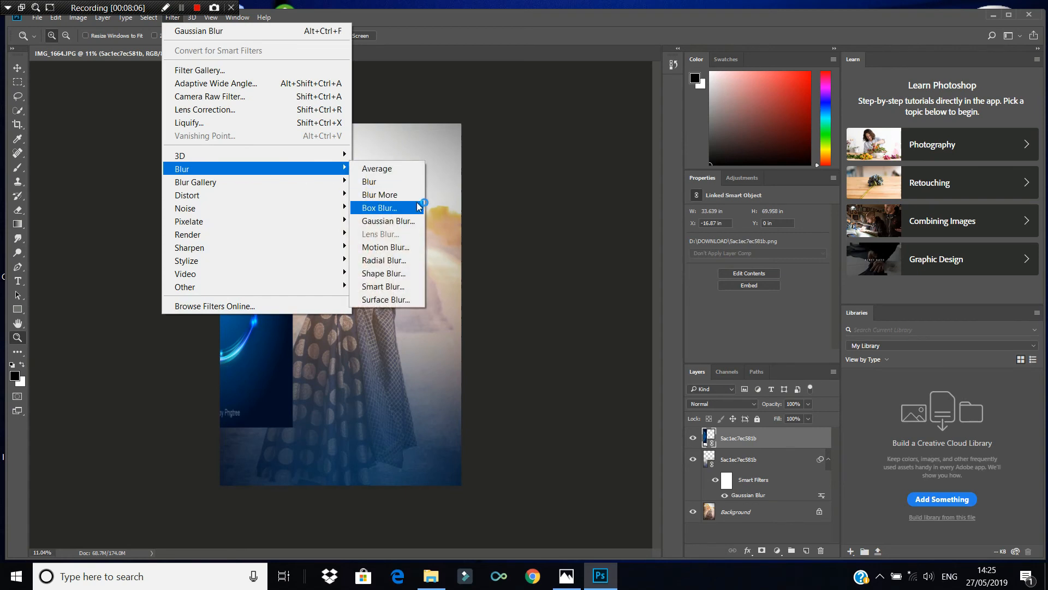
click(387, 221)
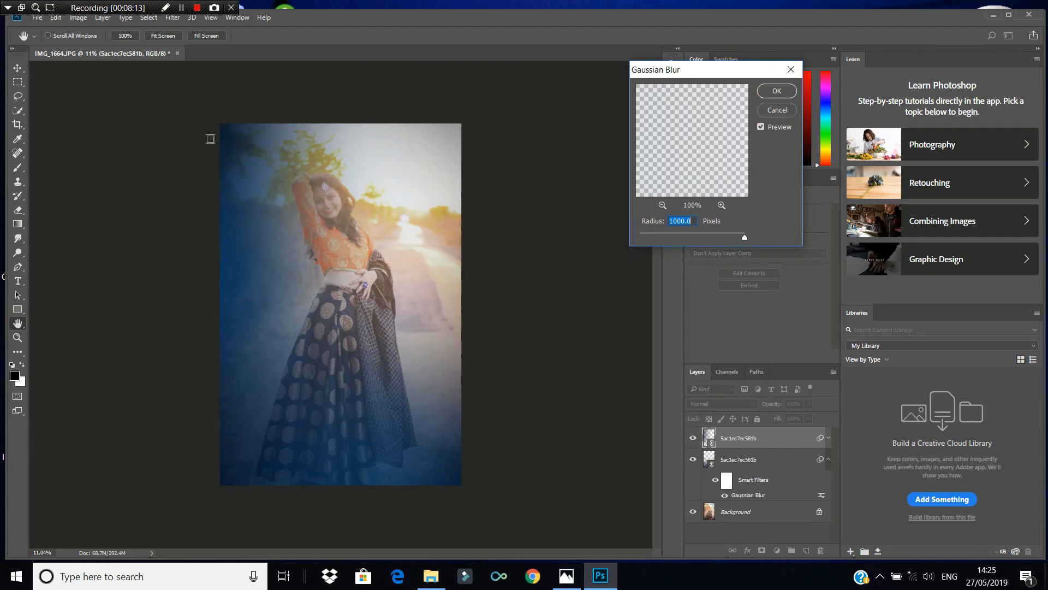
click(777, 91)
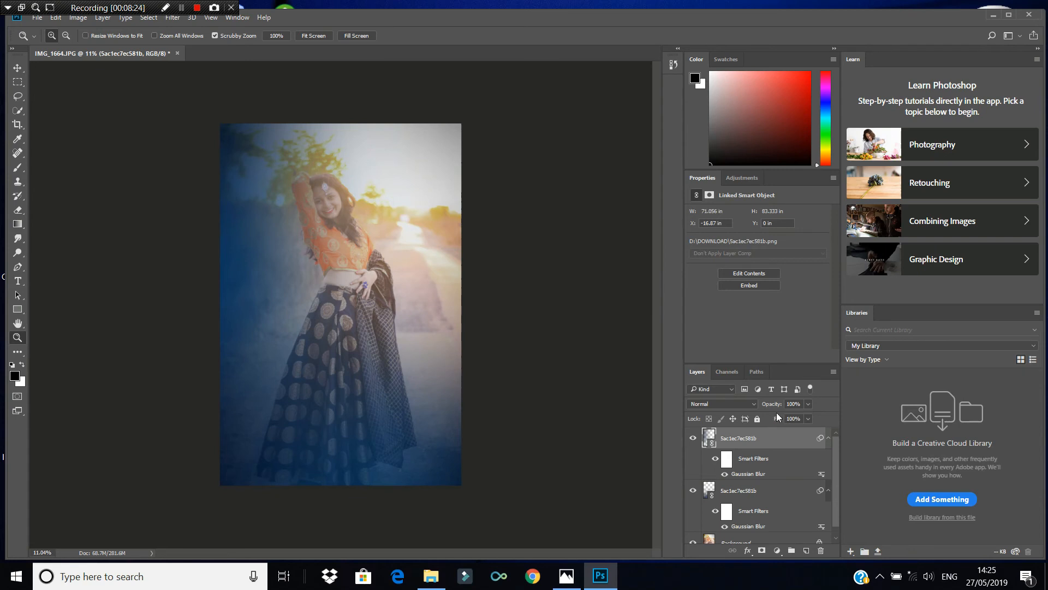
drag(776, 405, 745, 424)
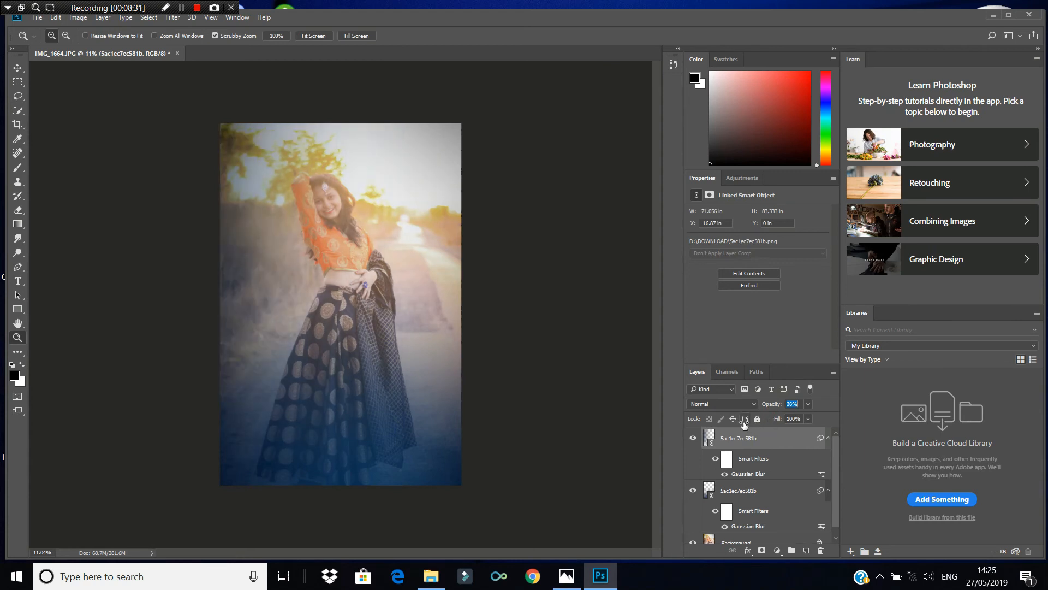
Step: Merge all visible layers into the background and duplicate the merged layer
click(334, 208)
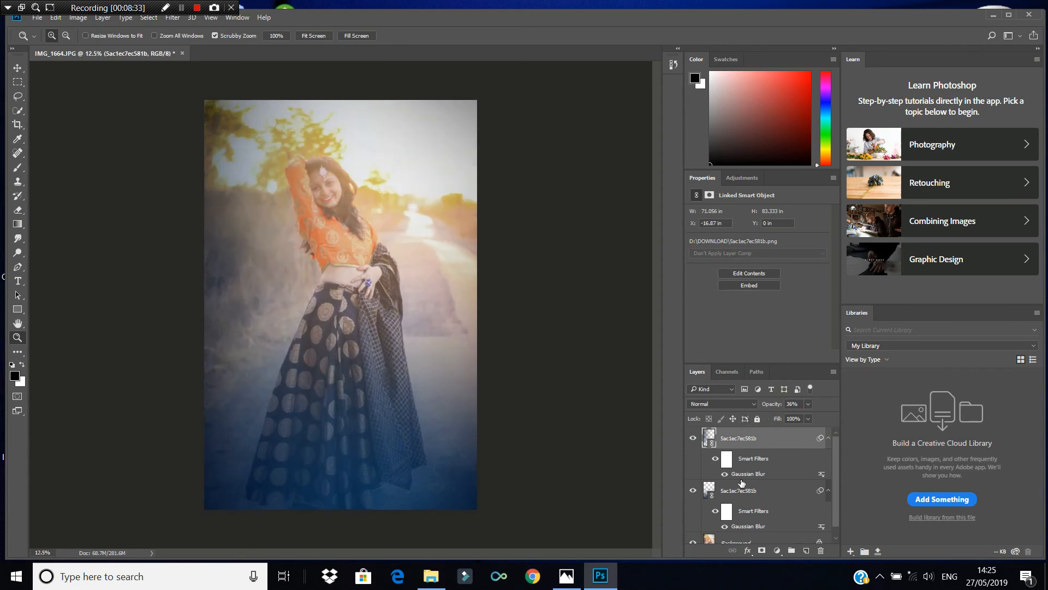
right_click(758, 439)
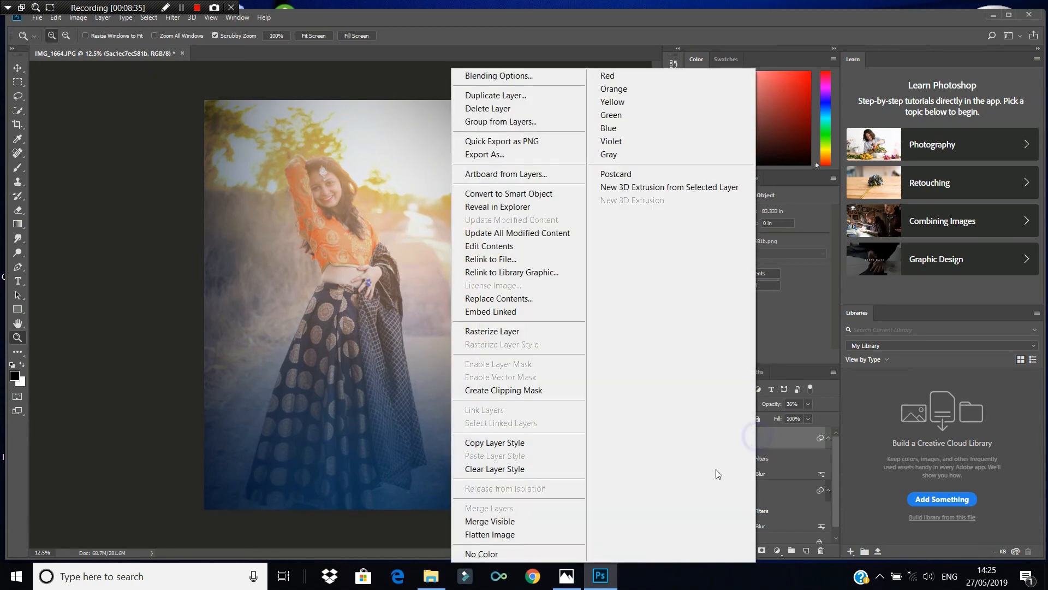
click(494, 524)
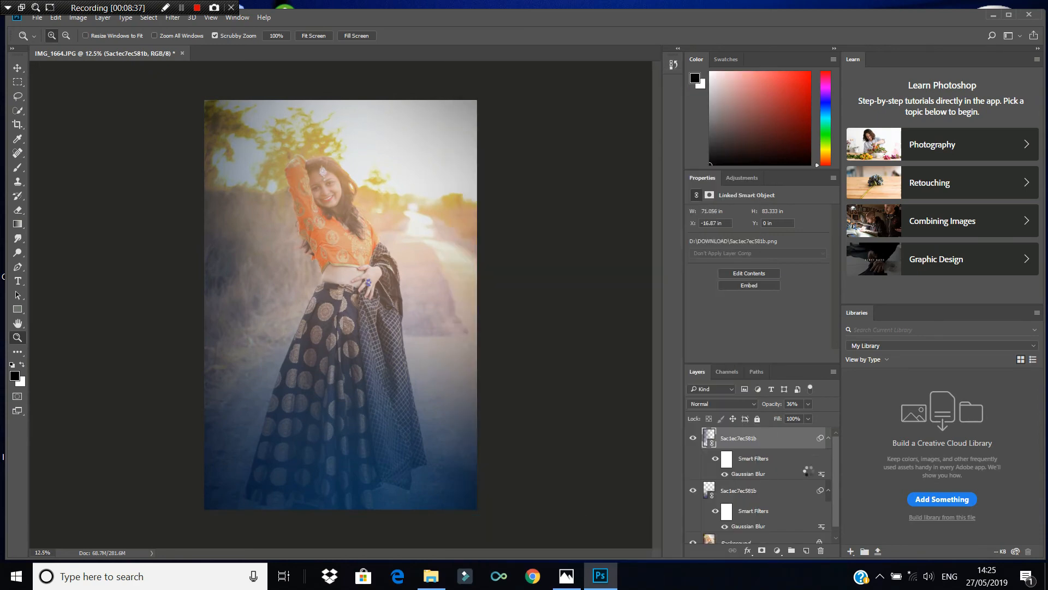
drag(800, 445, 806, 550)
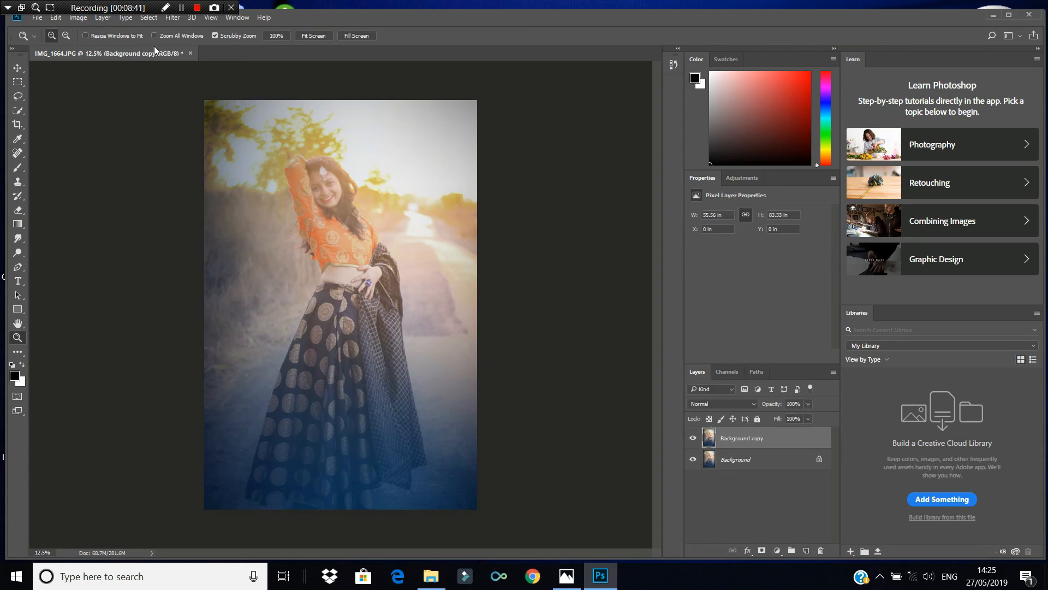
Step: Apply a High Pass filter with a 2.2-pixel radius to the duplicated background layer
click(173, 20)
mouse_move(257, 285)
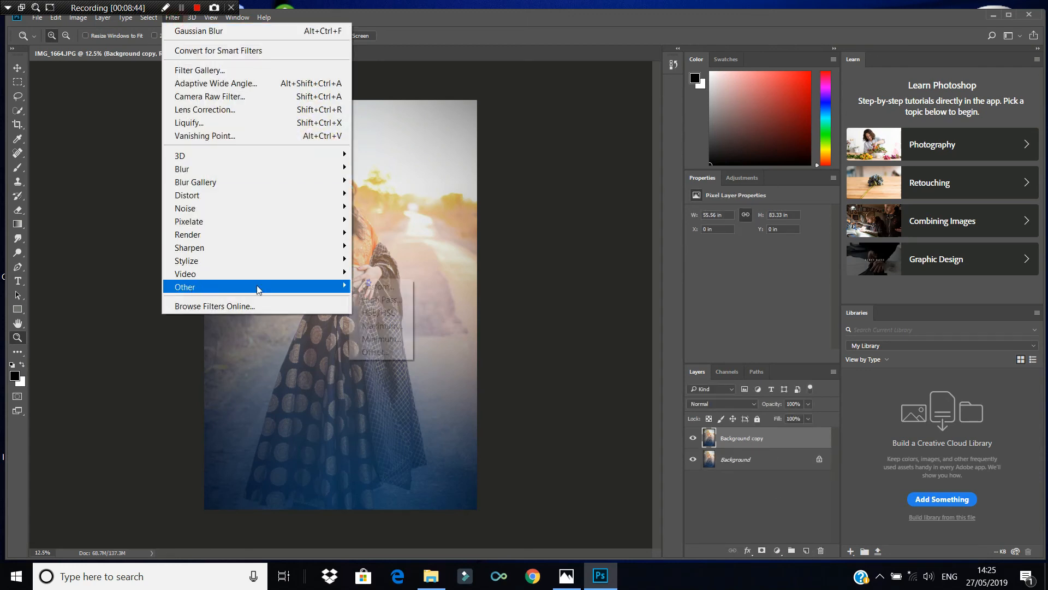
click(369, 300)
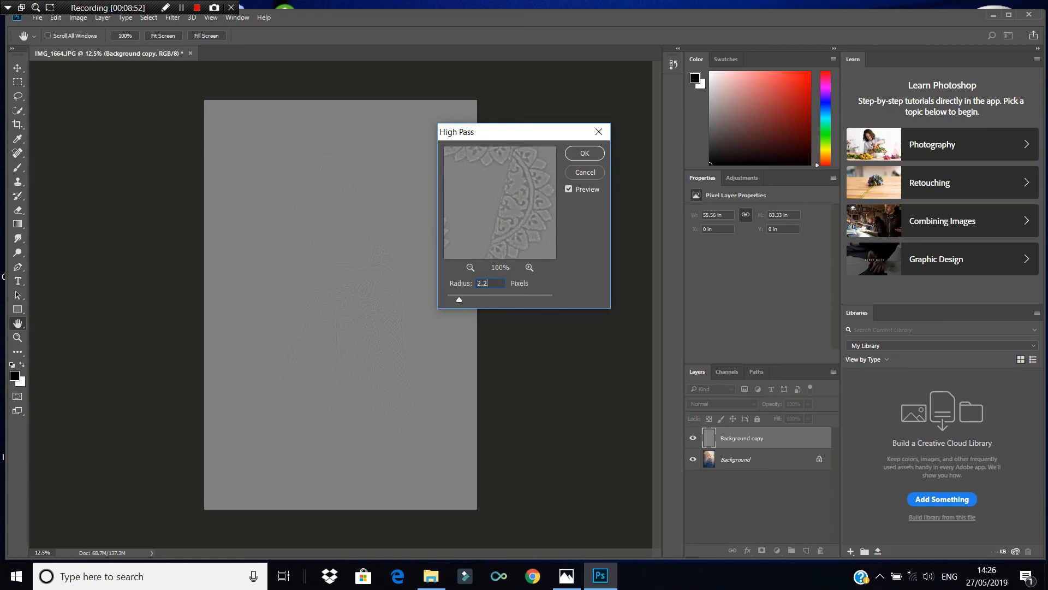
click(580, 155)
Step: Set the High Pass layer's blend mode to Vivid Light at 100% opacity and check the sharpening on the face
key(z)
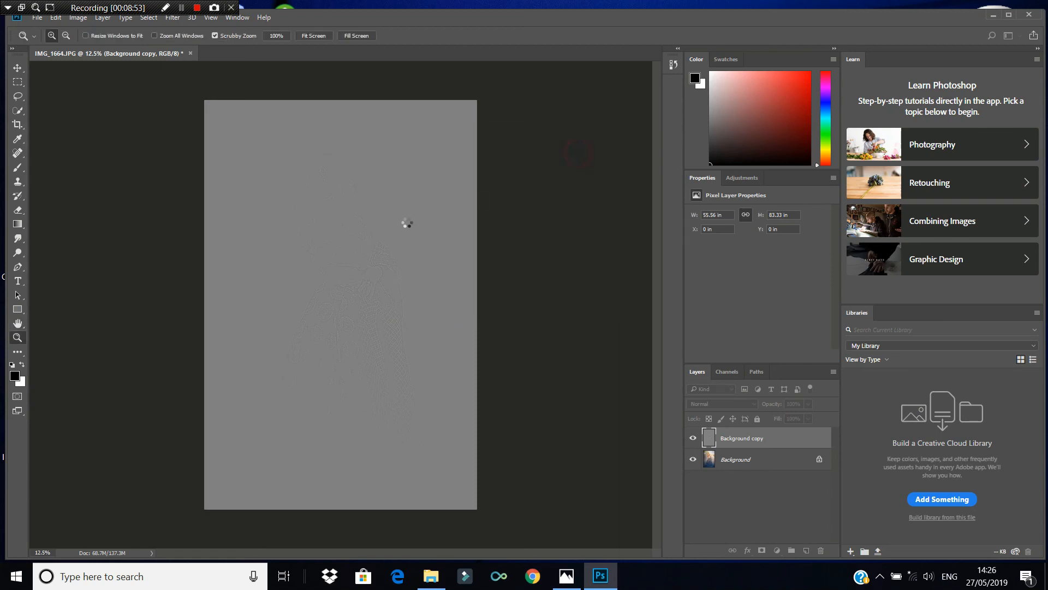
click(350, 230)
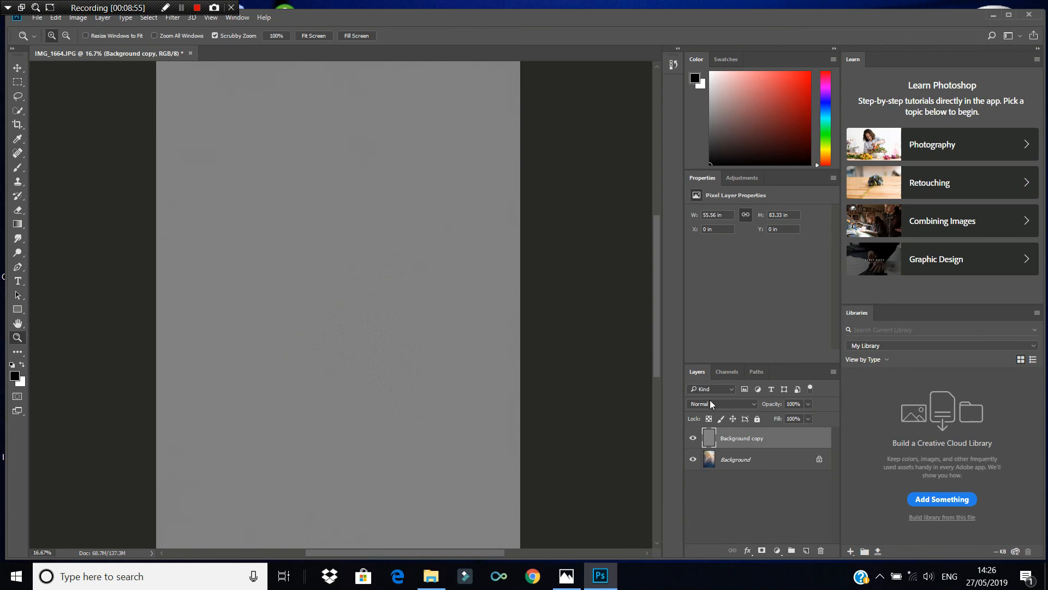
click(715, 405)
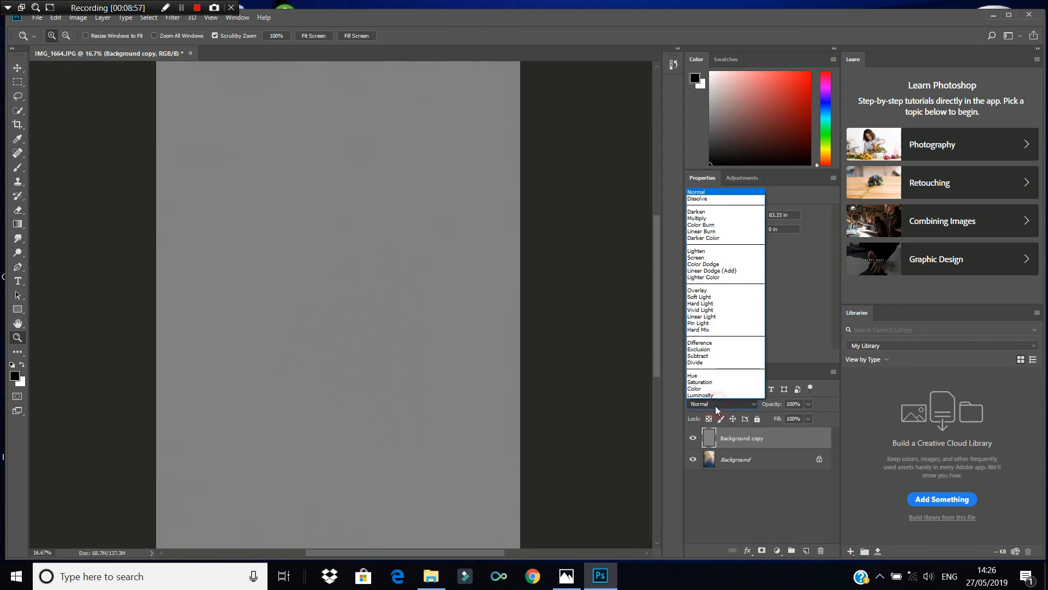
click(689, 311)
click(307, 178)
drag(308, 178, 541, 221)
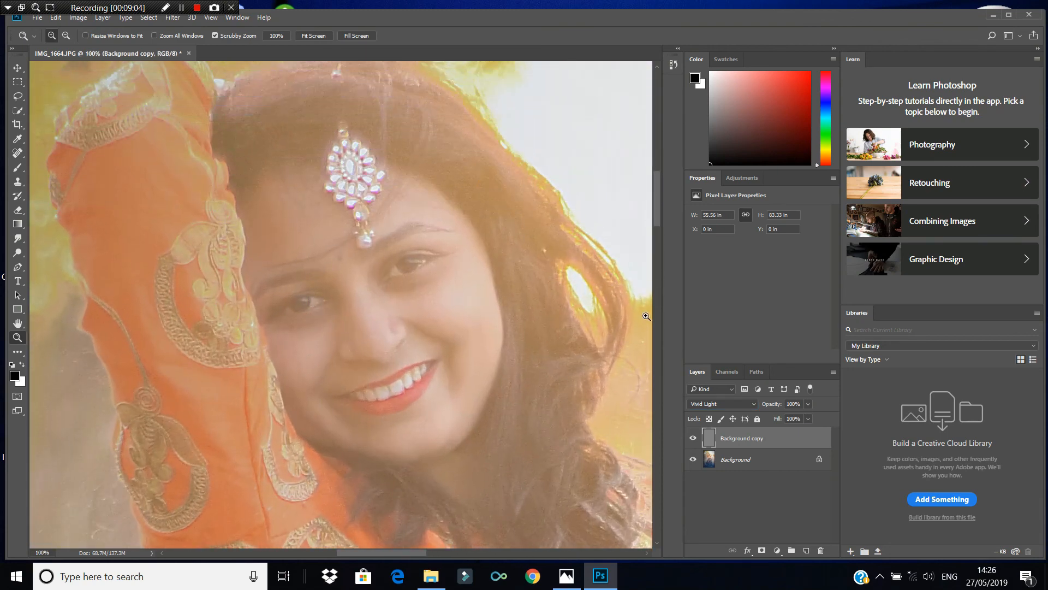
drag(772, 404, 917, 388)
right_click(457, 231)
click(458, 241)
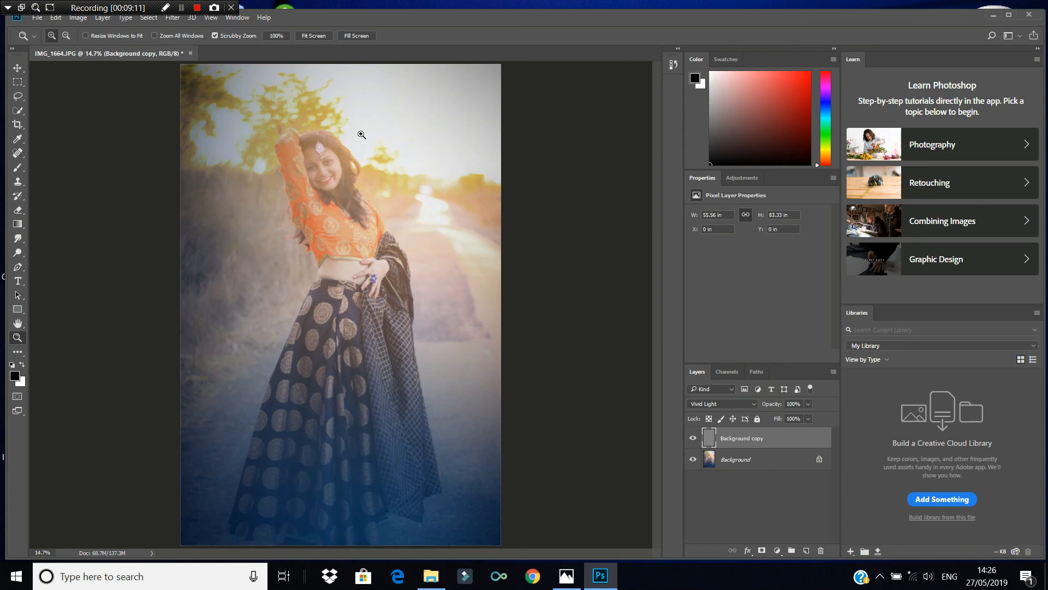
Step: Save the retouched photo as the JPEG file IMG_1664.jpg in the Documents folder at Maximum quality 12 with the Baseline ("Standard") format
click(36, 18)
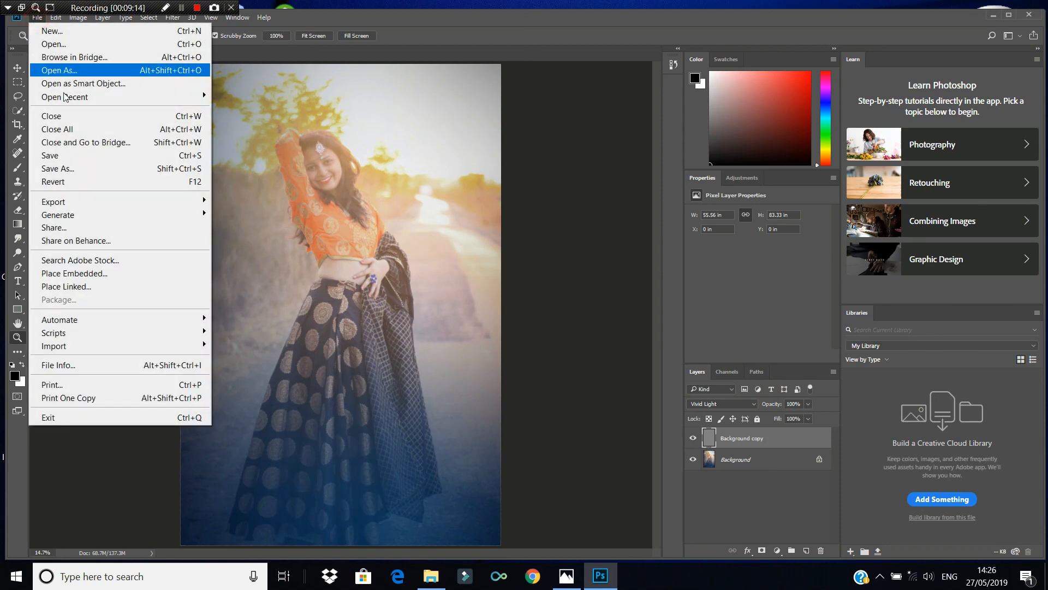
click(72, 171)
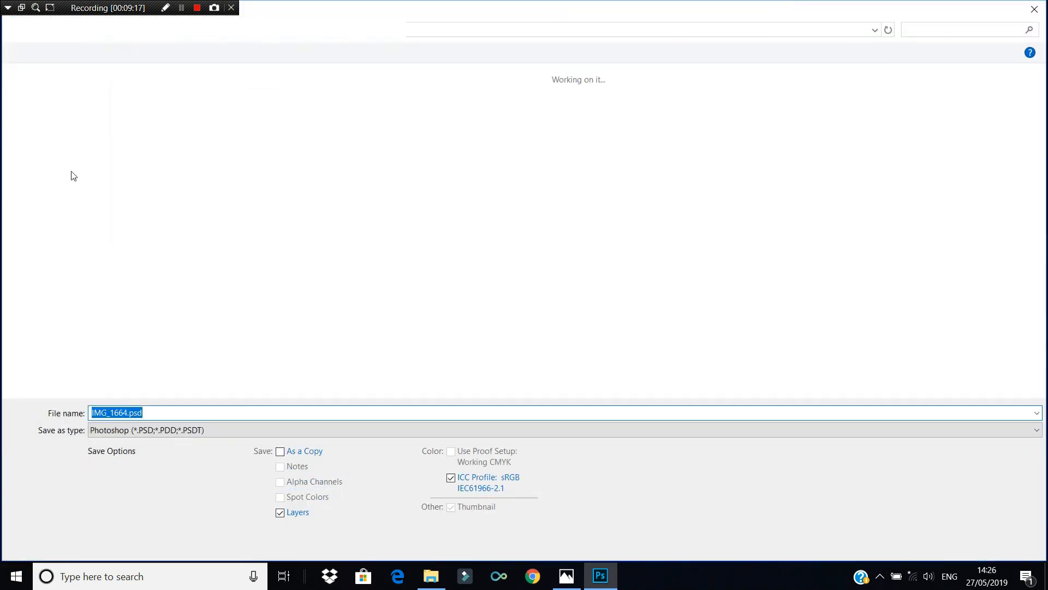
click(53, 200)
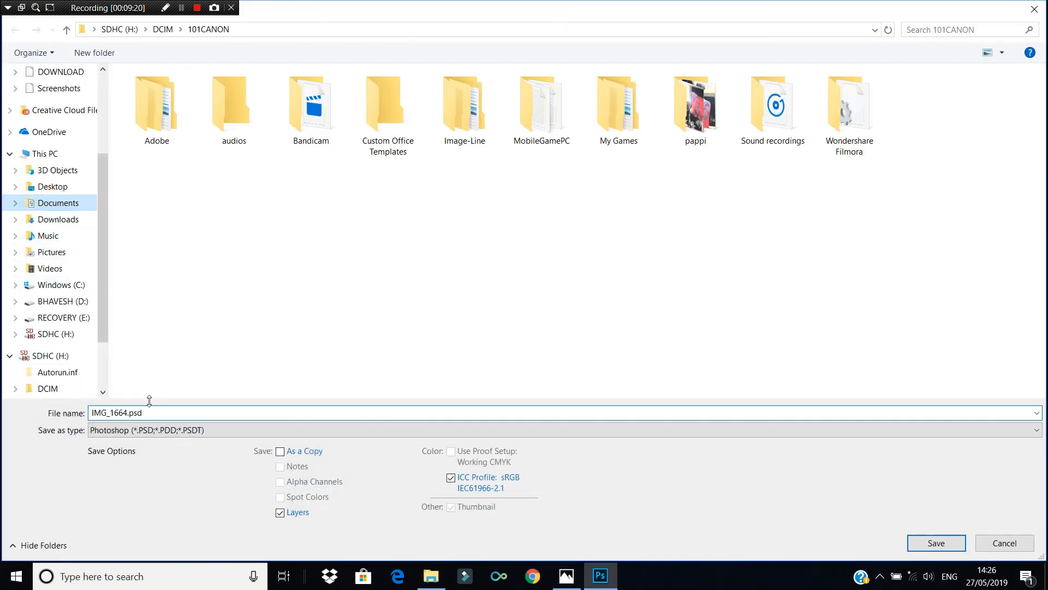
click(149, 432)
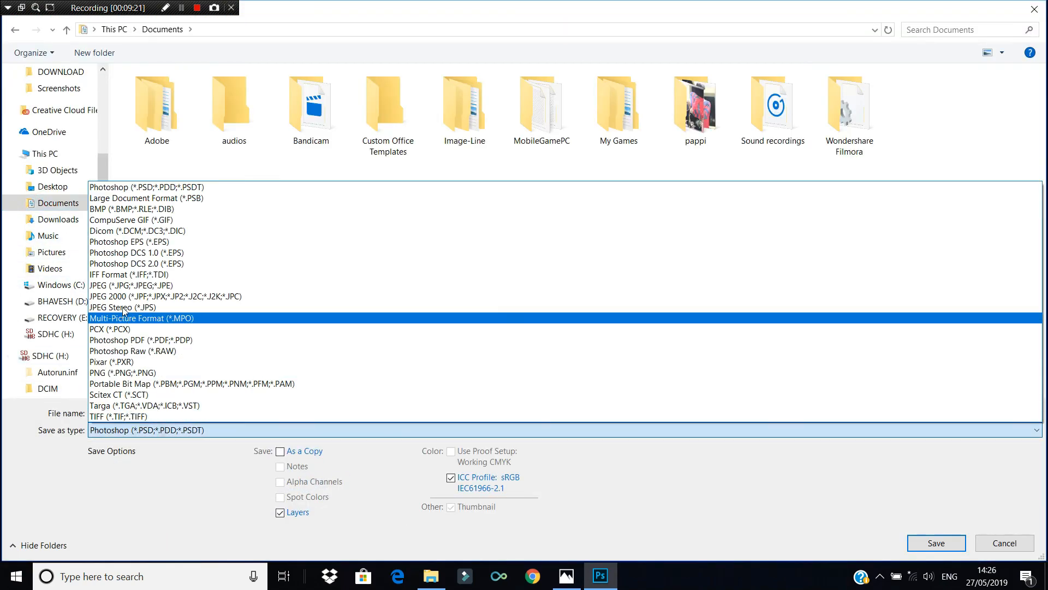
click(107, 285)
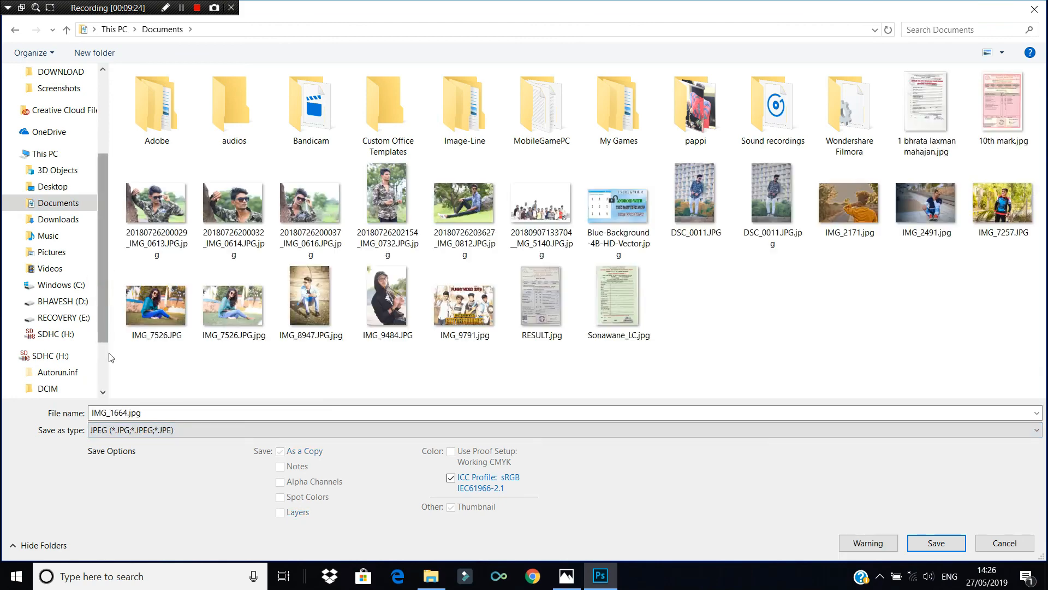
click(962, 546)
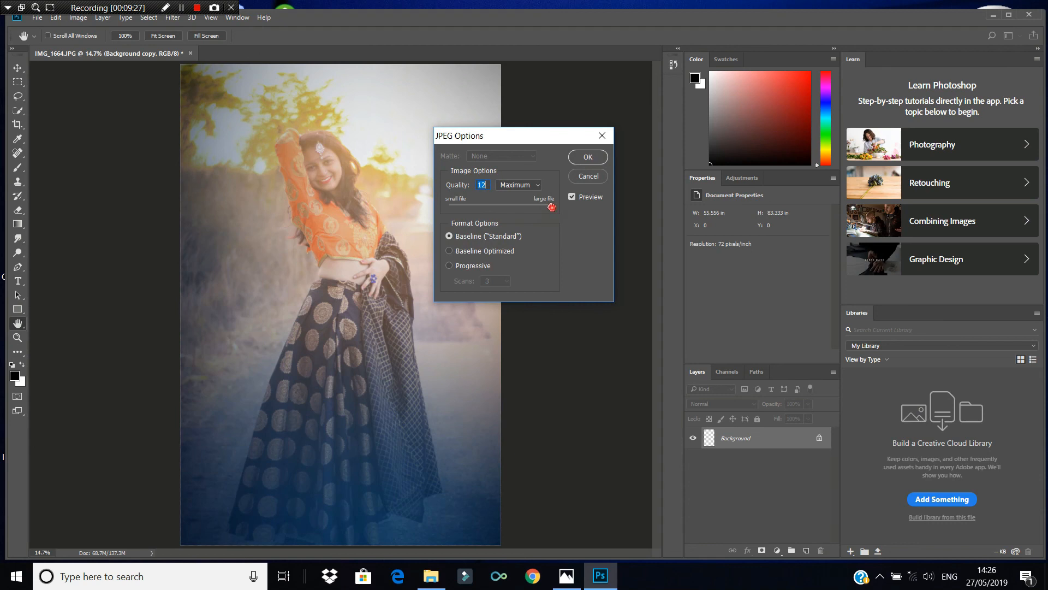
click(588, 158)
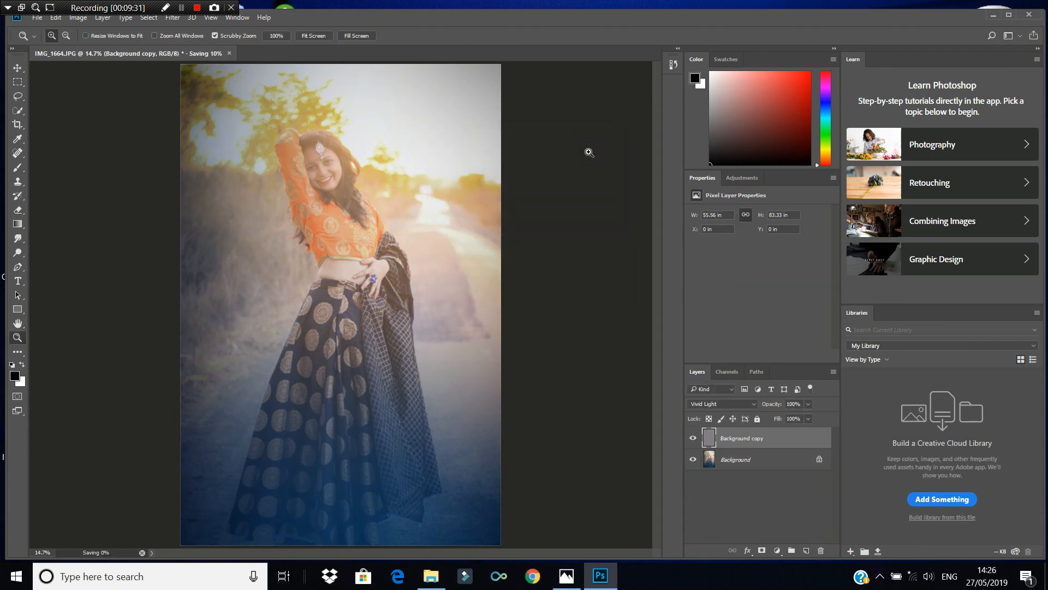